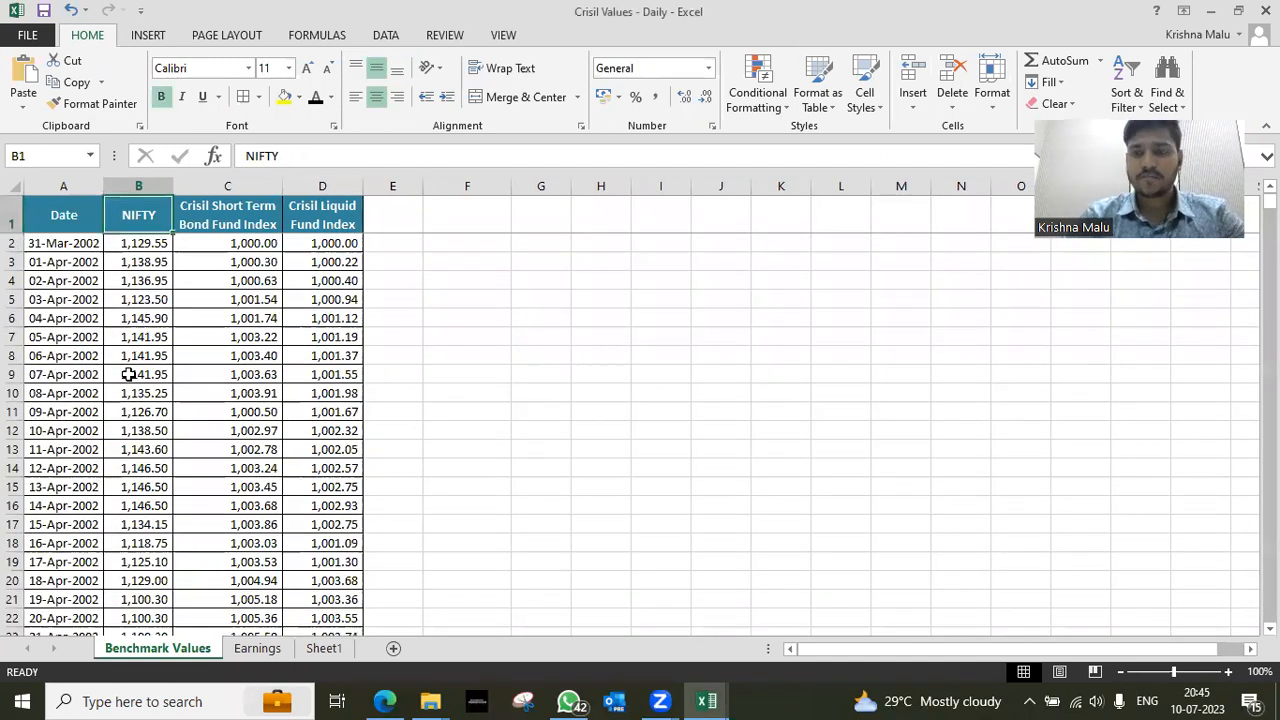
# Examine the extent of the Date and NIFTY columns and the fund index columns on the Benchmark Values sheet
pyautogui.press('Down')
pyautogui.hotkey('ctrl', 'shift', 'Down')
pyautogui.scroll(9, 128, 374)
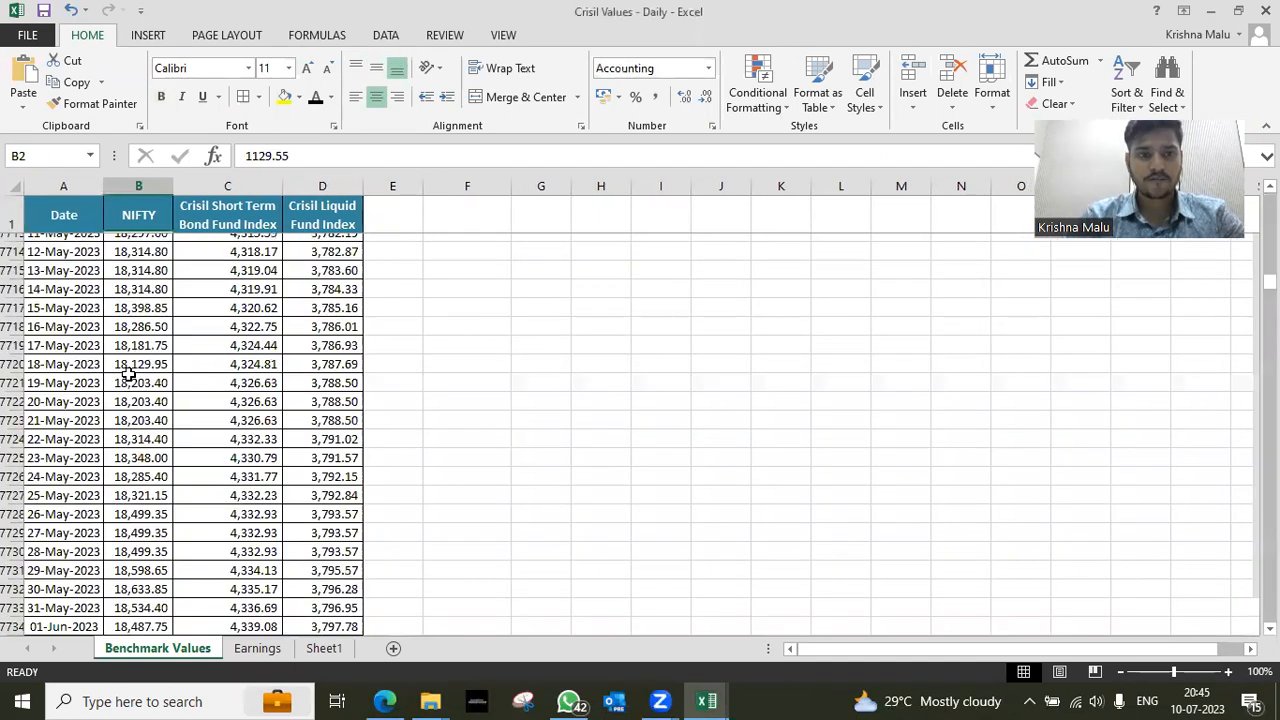
pyautogui.press('Up')
pyautogui.press('Right')
pyautogui.press('Right')
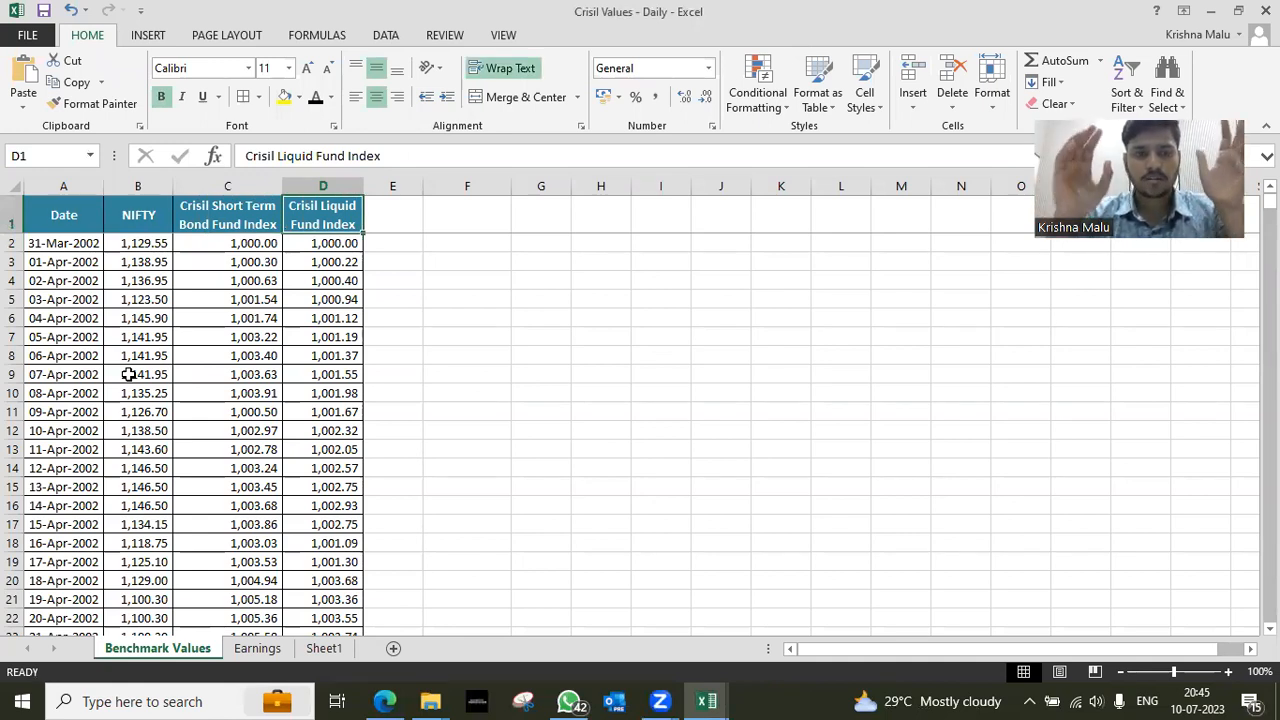
pyautogui.press('Left')
pyautogui.press('Left')
pyautogui.press('Left')
pyautogui.press('Down')
pyautogui.hotkey('ctrl', 'shift', 'Down')
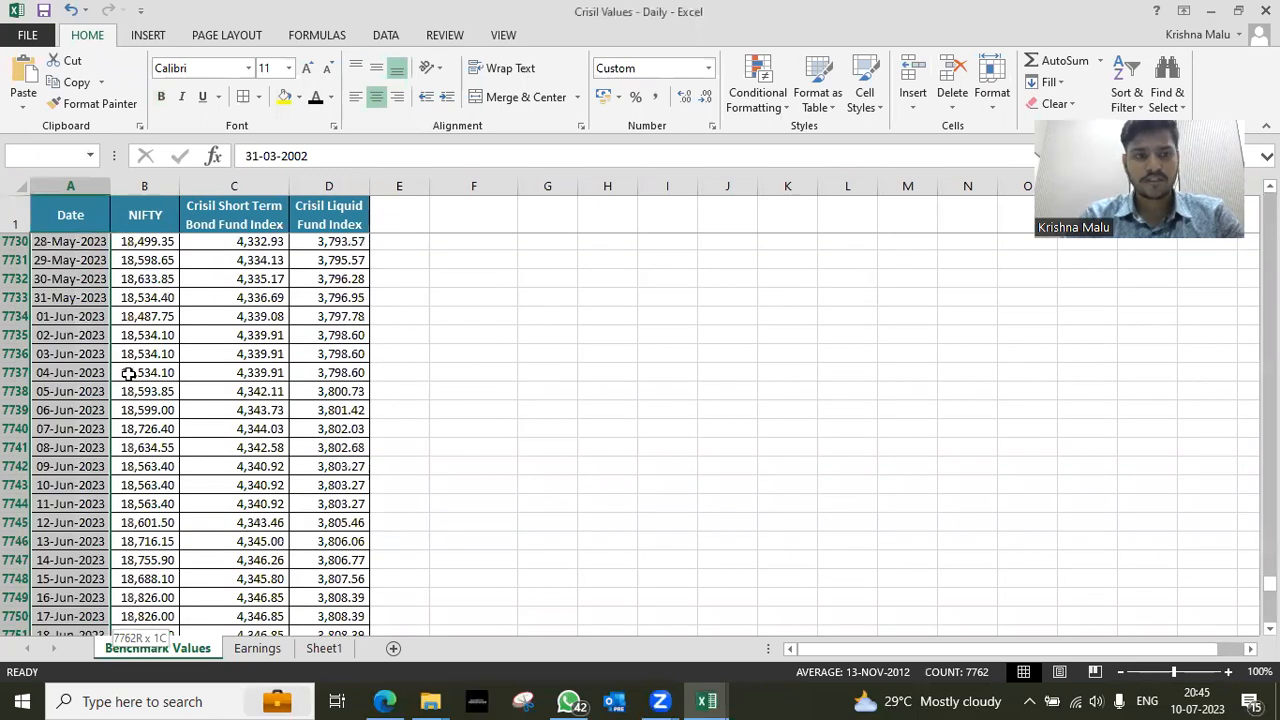
pyautogui.press('Down')
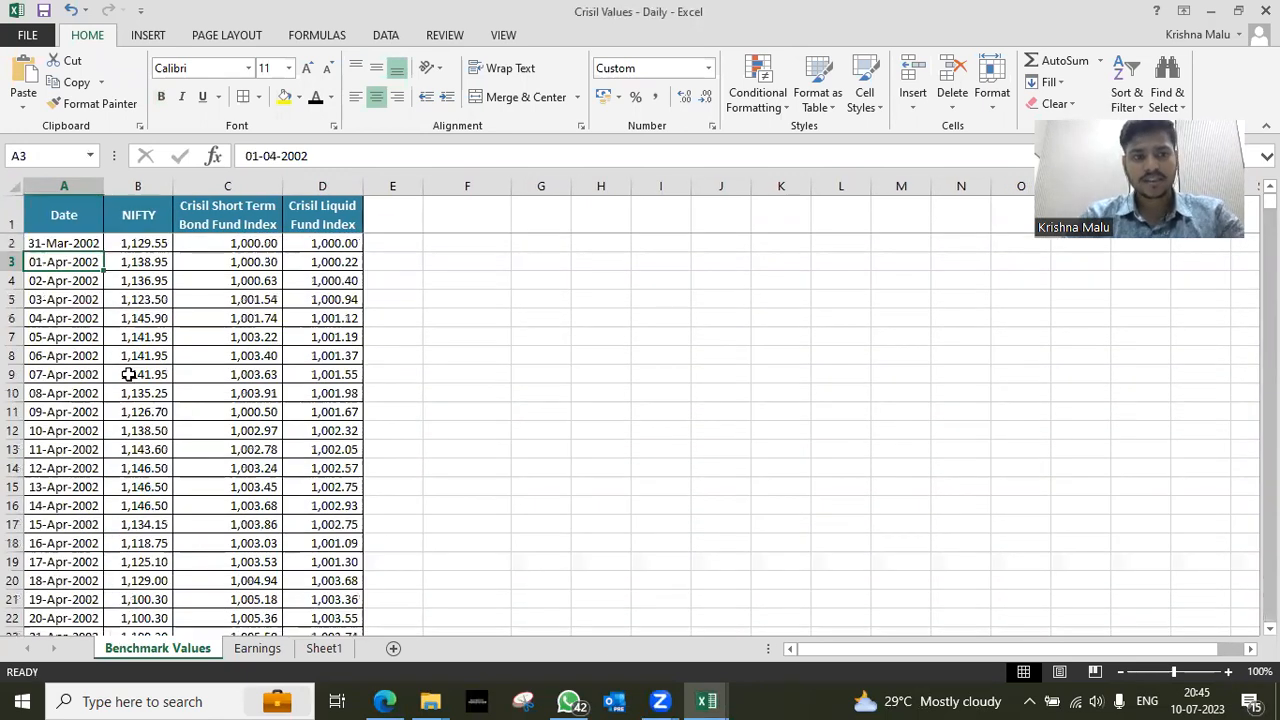
pyautogui.press('Down')
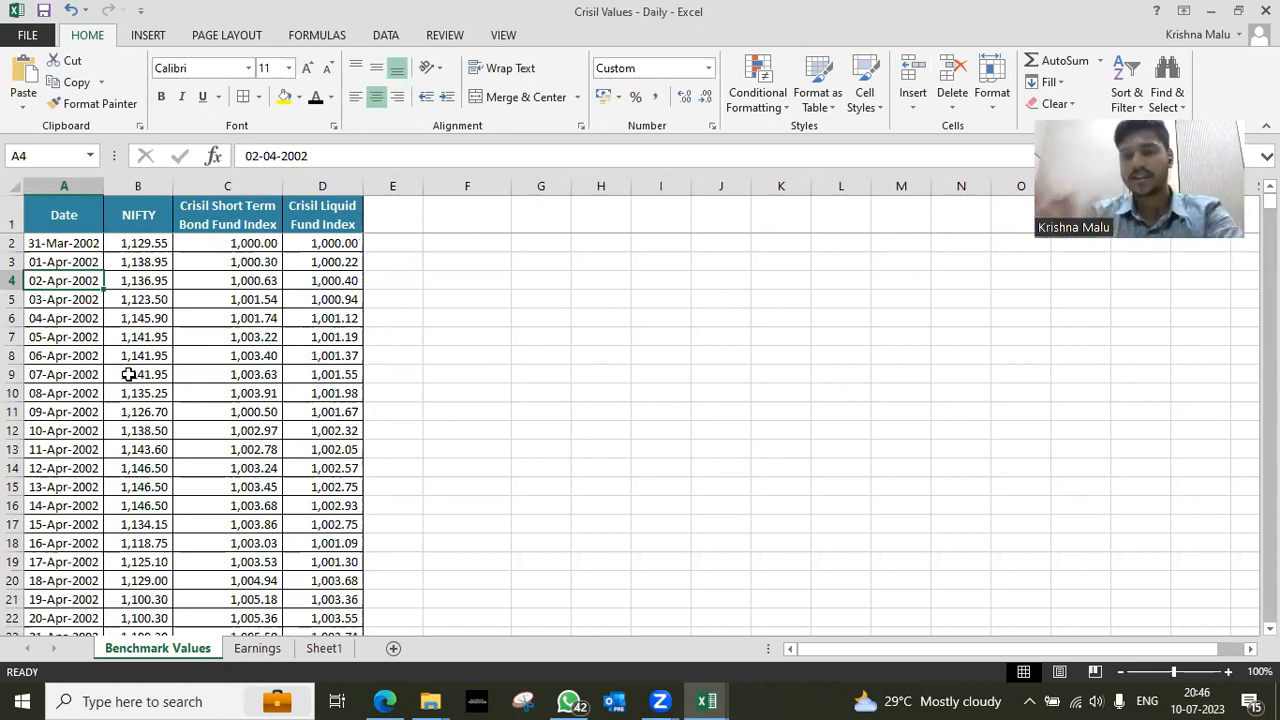
pyautogui.press('Down')
pyautogui.press('Up')
pyautogui.press('Up')
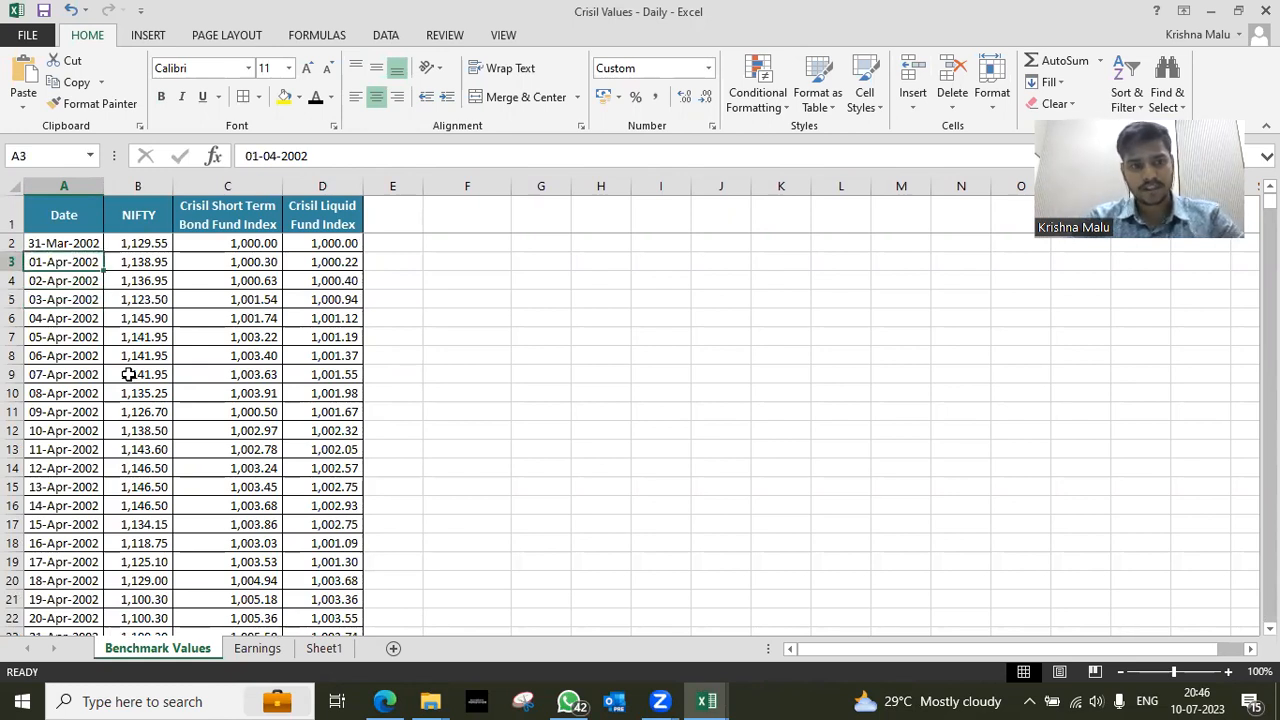
# Copy the dates from 01-Apr-2002 to 10-May-2002 (A3:A42) on the Benchmark Values sheet
pyautogui.hotkey('shift', 'Down')
pyautogui.hotkey('shift', 'Down')
pyautogui.hotkey('shift', 'Down')
pyautogui.hotkey('shift', 'Down')
pyautogui.hotkey('shift', 'Down')
pyautogui.hotkey('shift', 'Down')
pyautogui.hotkey('shift', 'Down')
pyautogui.hotkey('shift', 'Down')
pyautogui.hotkey('shift', 'Down')
pyautogui.hotkey('shift', 'Down')
pyautogui.hotkey('shift', 'Down')
pyautogui.hotkey('shift', 'Down')
pyautogui.hotkey('shift', 'Down')
pyautogui.hotkey('shift', 'Down')
pyautogui.hotkey('shift', 'Down')
pyautogui.hotkey('shift', 'Down')
pyautogui.hotkey('shift', 'Down')
pyautogui.hotkey('shift', 'Down')
pyautogui.hotkey('shift', 'Down')
pyautogui.hotkey('shift', 'Down')
pyautogui.hotkey('ctrl', 'c')
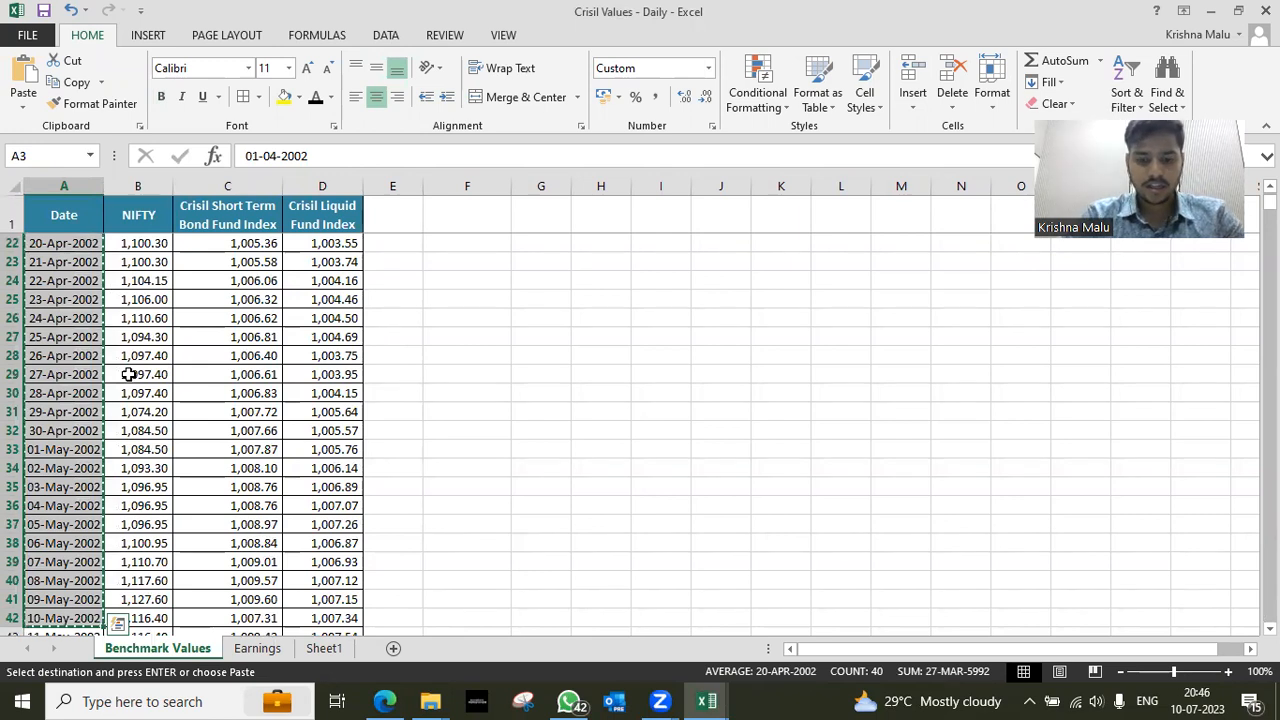
# Create a new blank workbook, paste the copied dates starting at A2, and autofit the width of column A
pyautogui.hotkey('ctrl', 'n')
pyautogui.press('Down')
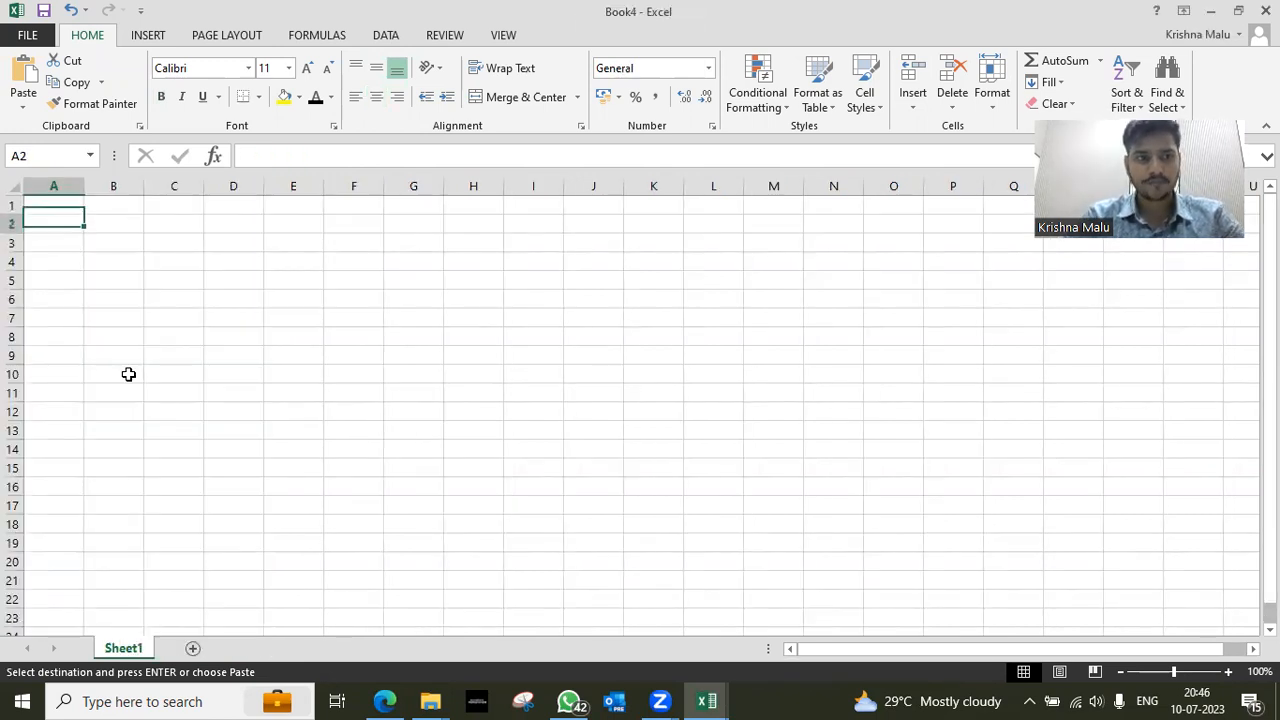
pyautogui.hotkey('ctrl', 'v')
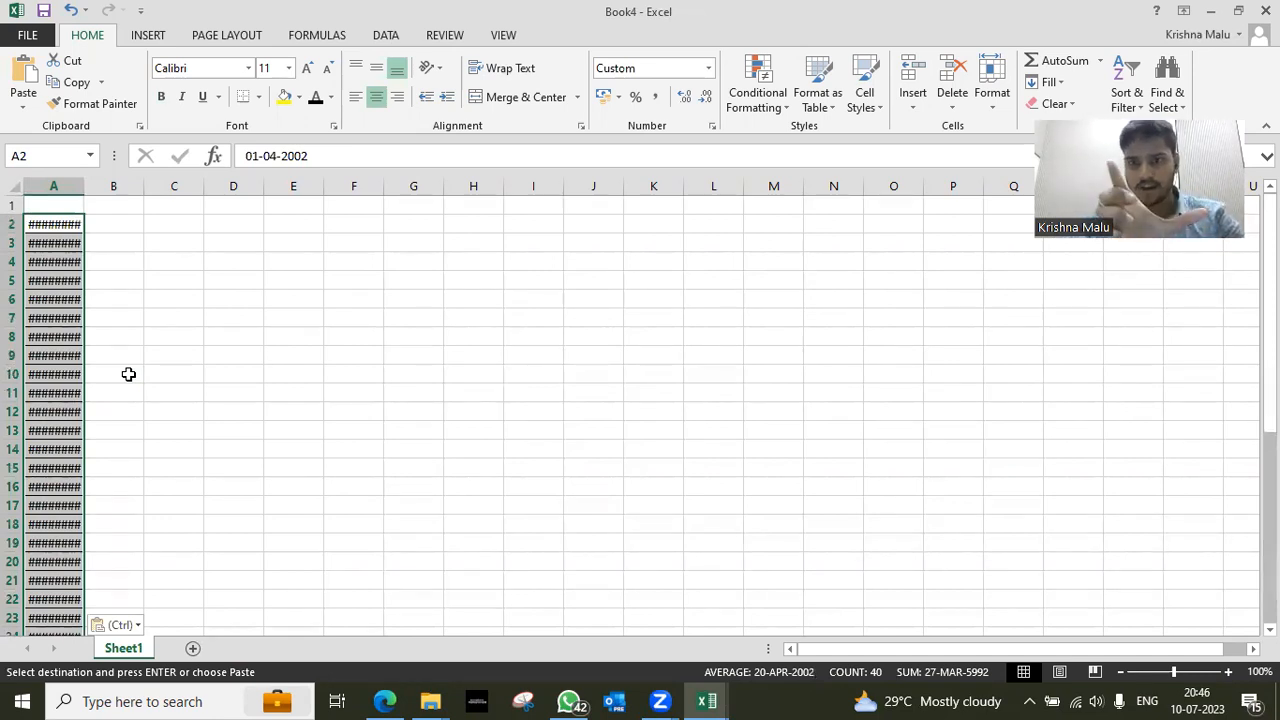
pyautogui.press('alt')
pyautogui.press('h')
pyautogui.press('o')
pyautogui.press('i')
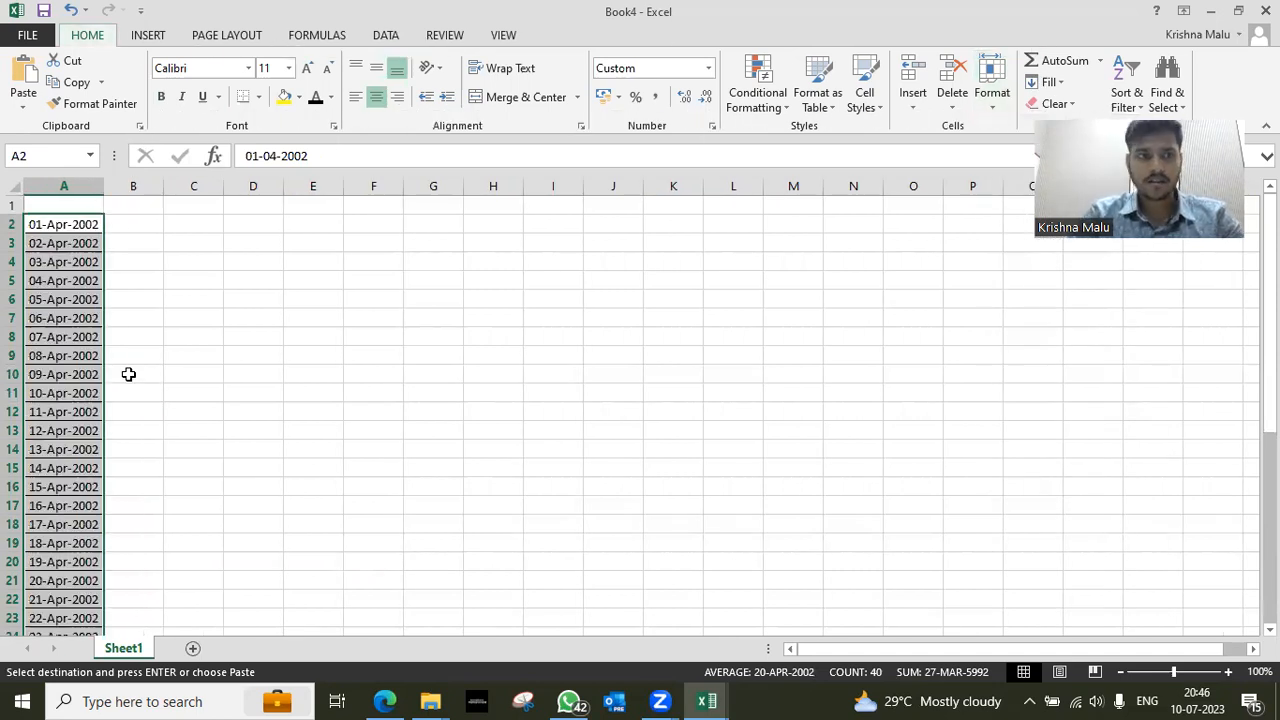
pyautogui.press('Right')
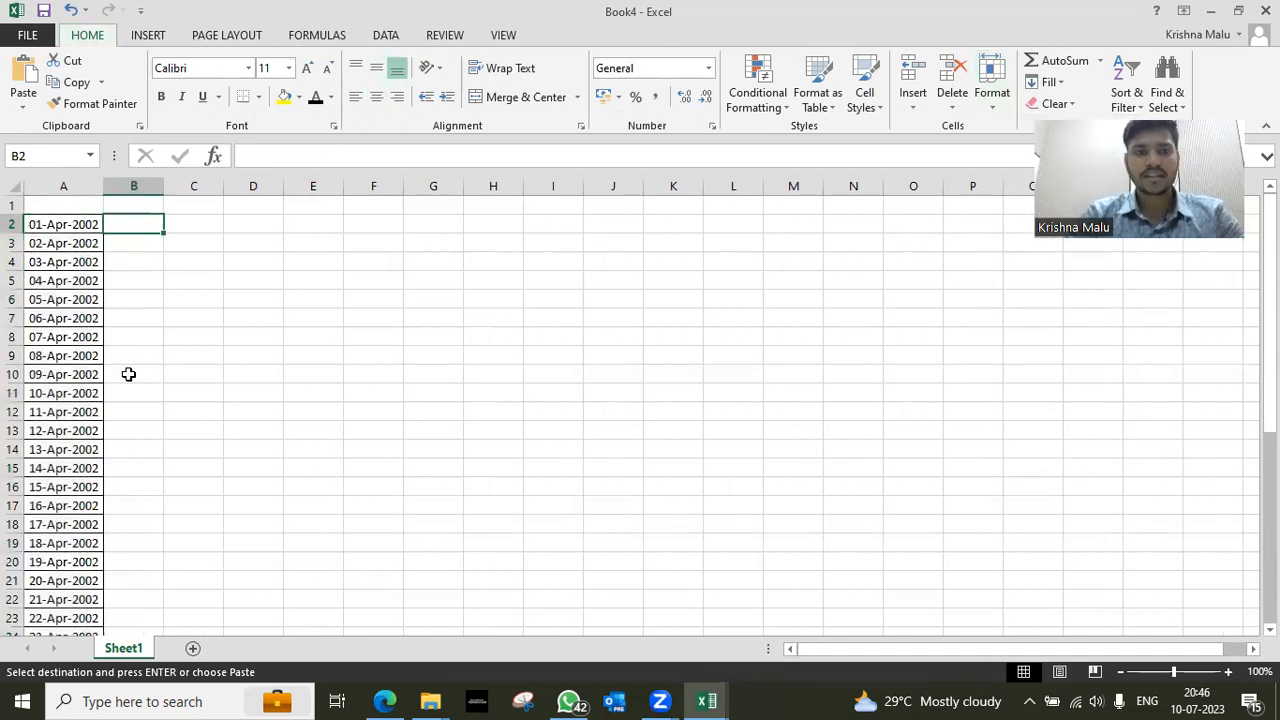
pyautogui.hotkey('ctrl', 'Tab')
pyautogui.scroll(7, 129, 374)
pyautogui.press('Up')
pyautogui.press('Right')
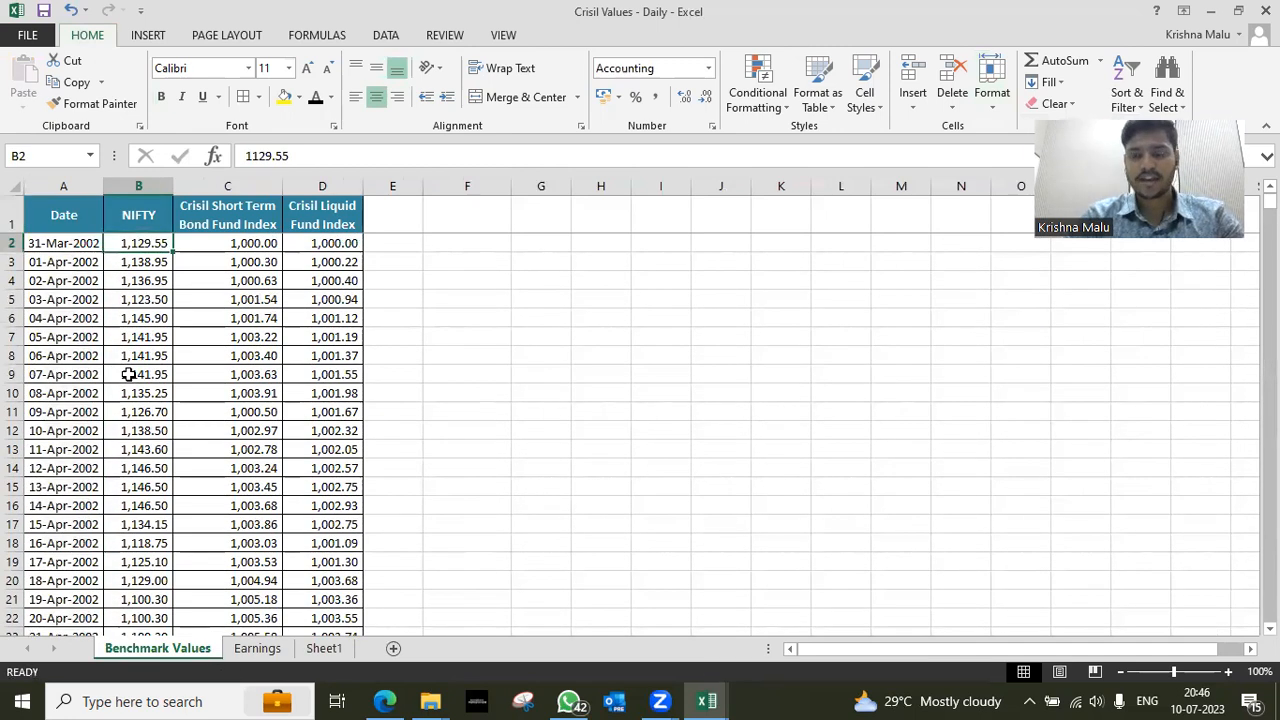
pyautogui.hotkey('ctrl', 'Tab')
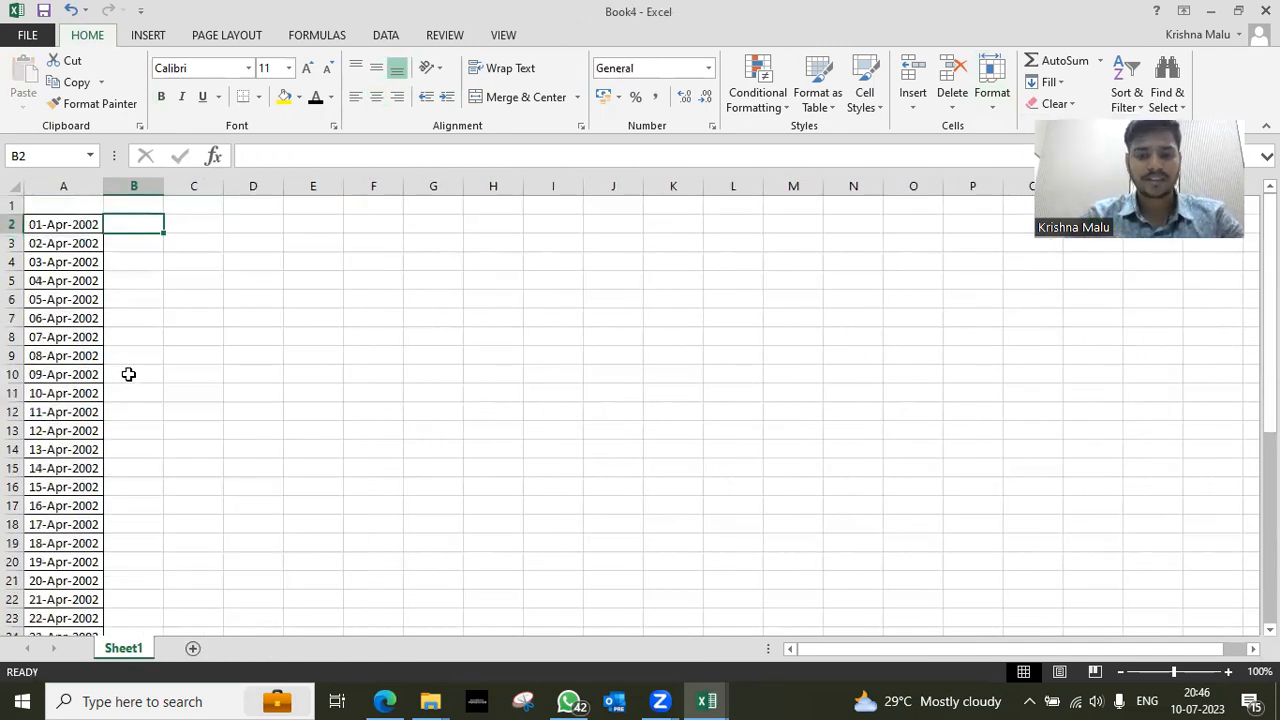
# Begin a VLOOKUP formula in B2 of the new workbook with A2 as the lookup value
pyautogui.write('=')
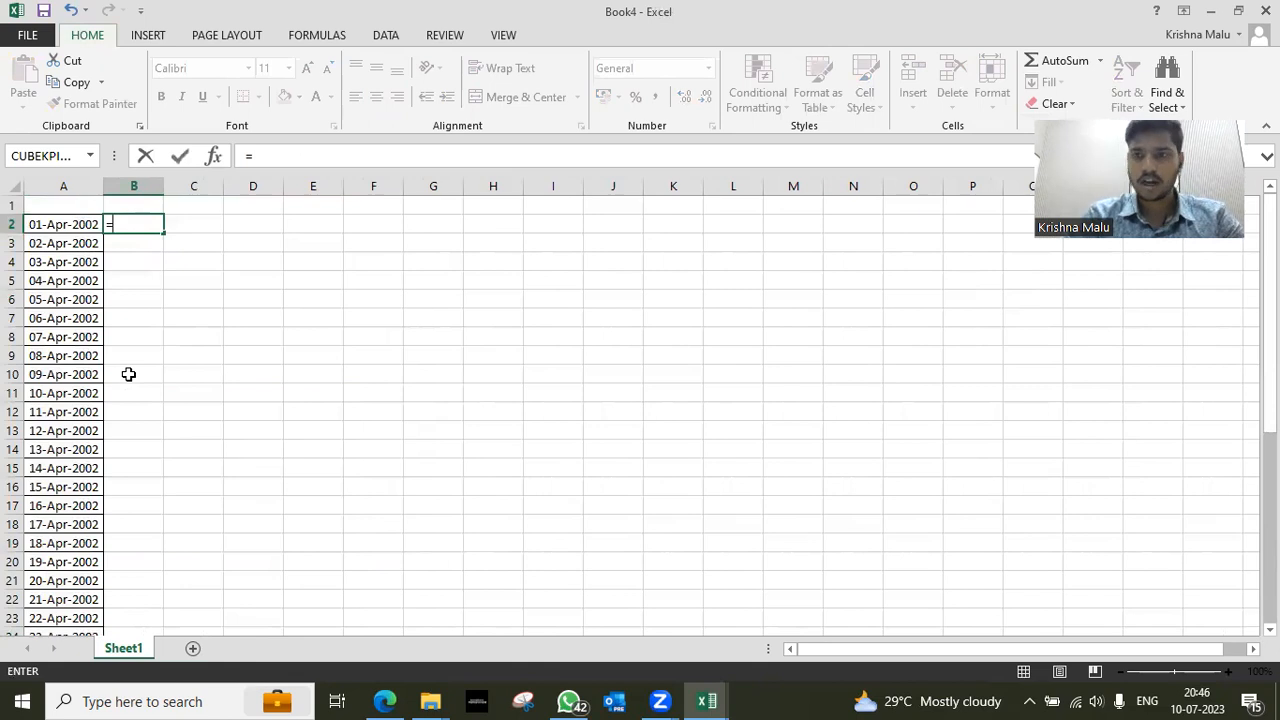
pyautogui.press('Escape')
pyautogui.write('=')
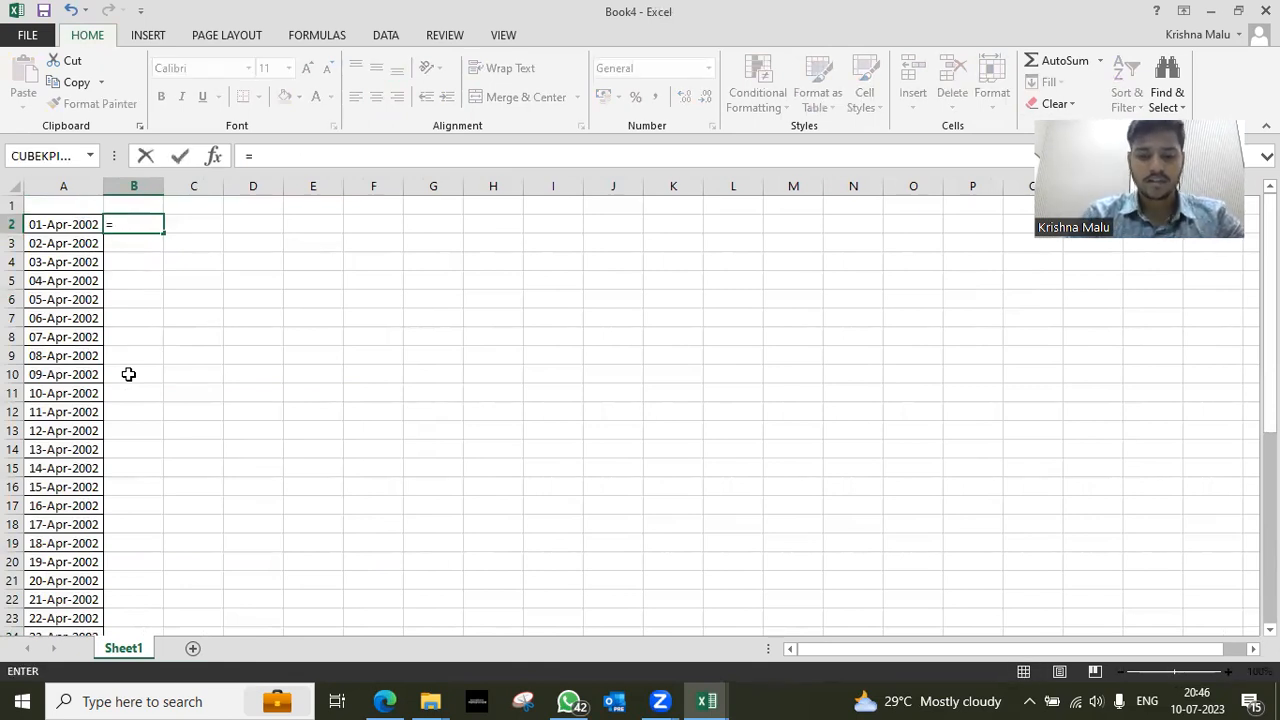
pyautogui.write('vlo')
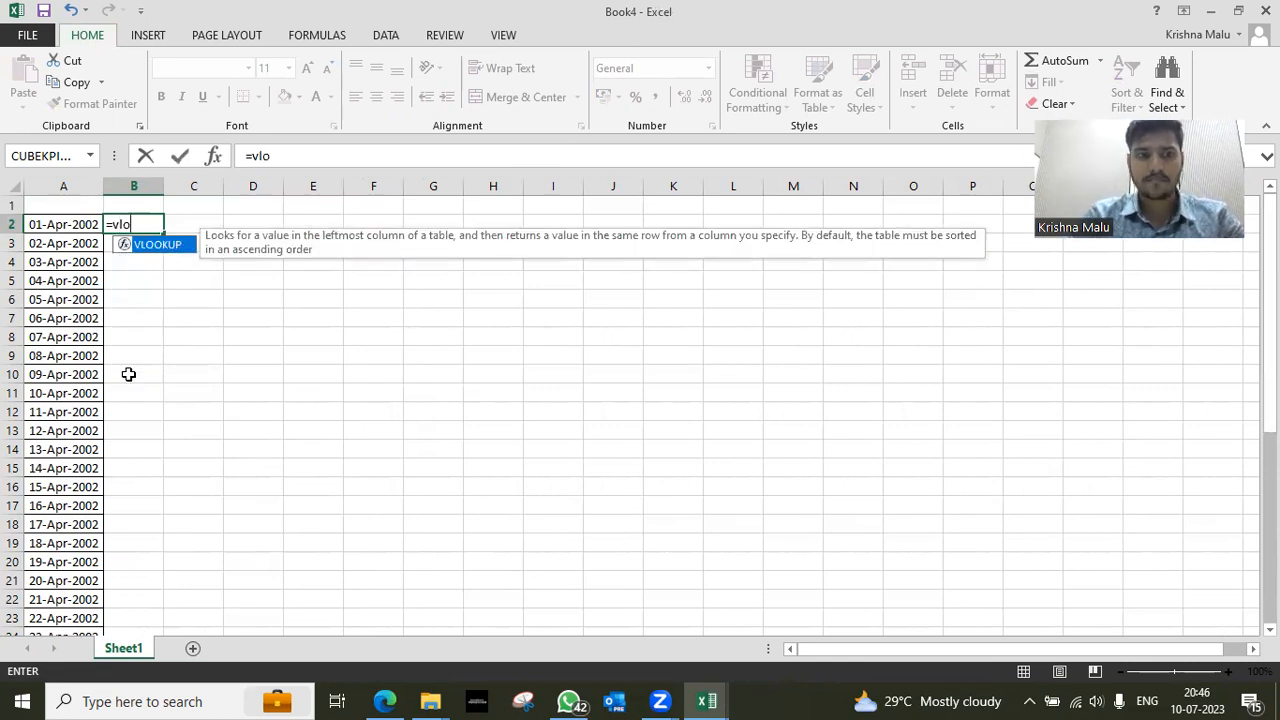
pyautogui.press('Tab')
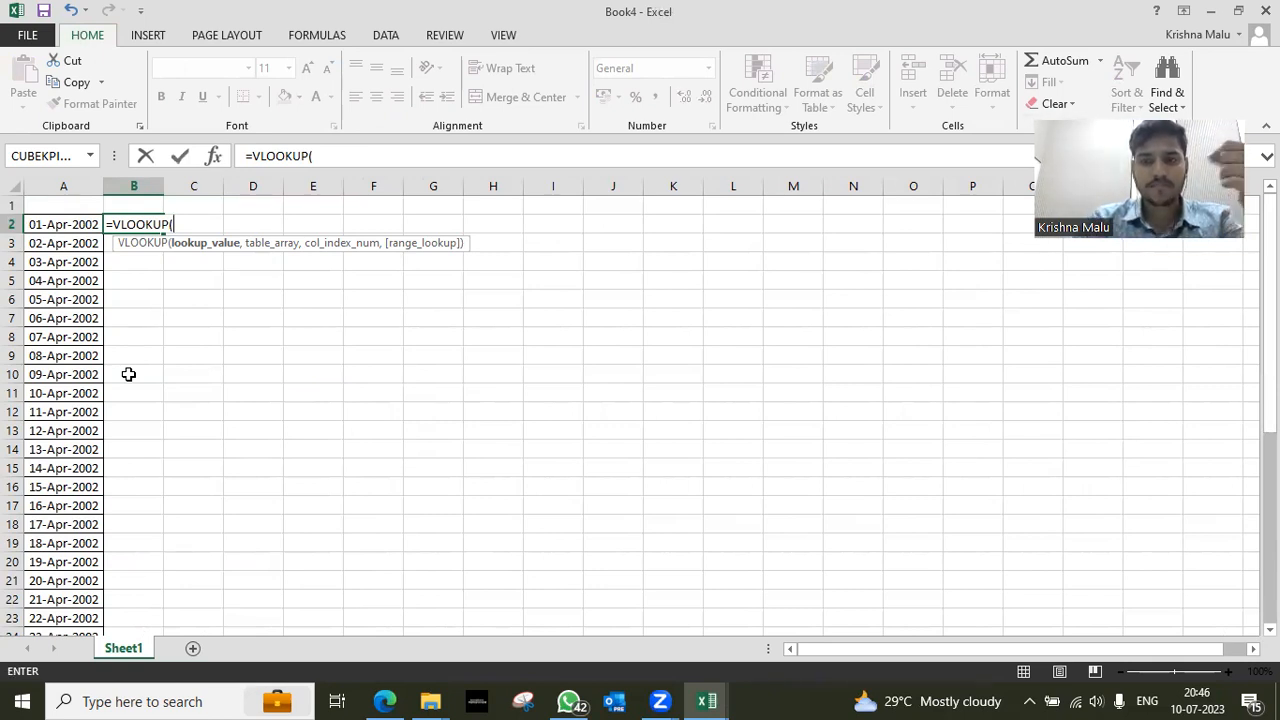
pyautogui.press('Left')
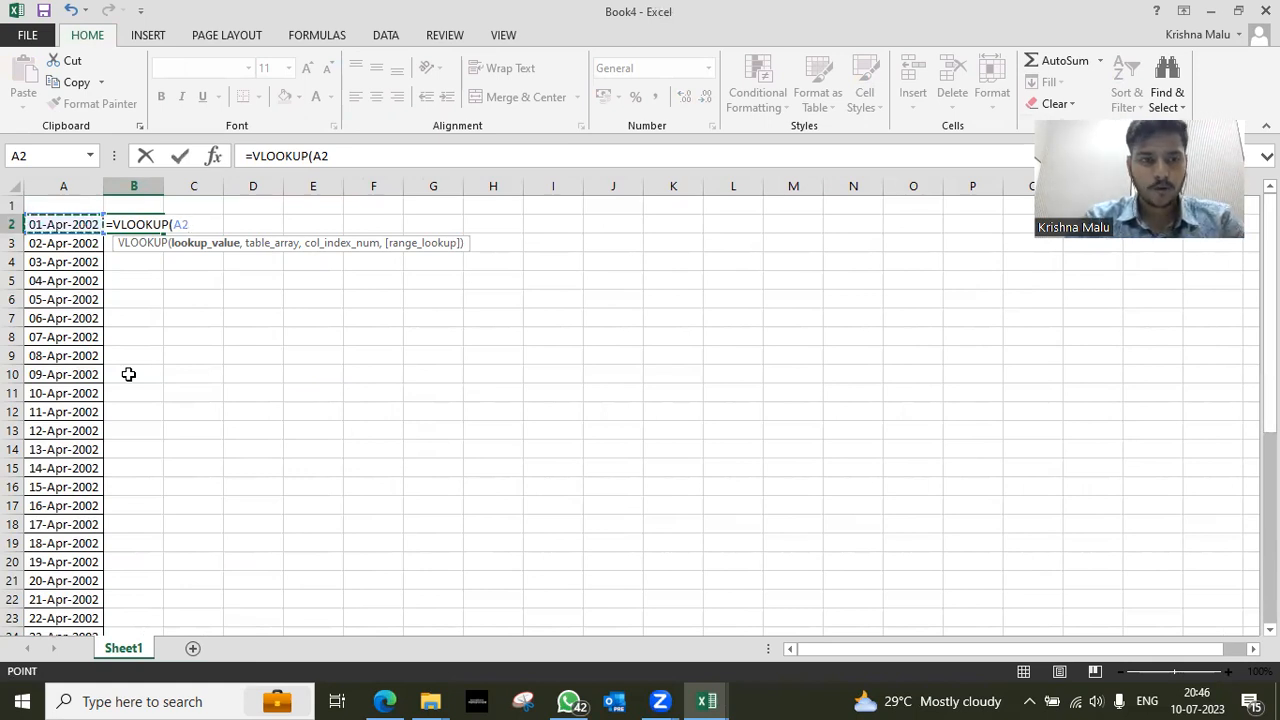
pyautogui.write(',')
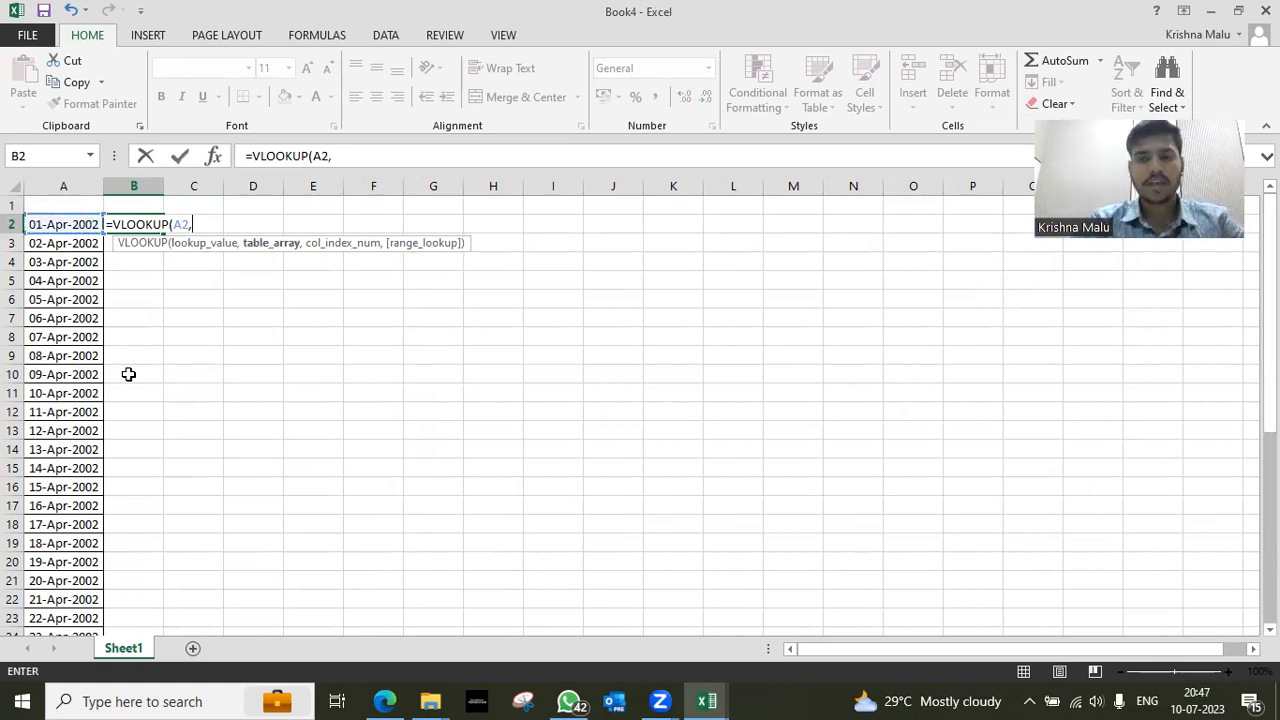
# Complete the VLOOKUP with $A$2:$B$7763 on the Benchmark Values sheet as table array, column index 2 and range lookup 0
pyautogui.hotkey('ctrl', 'Tab')
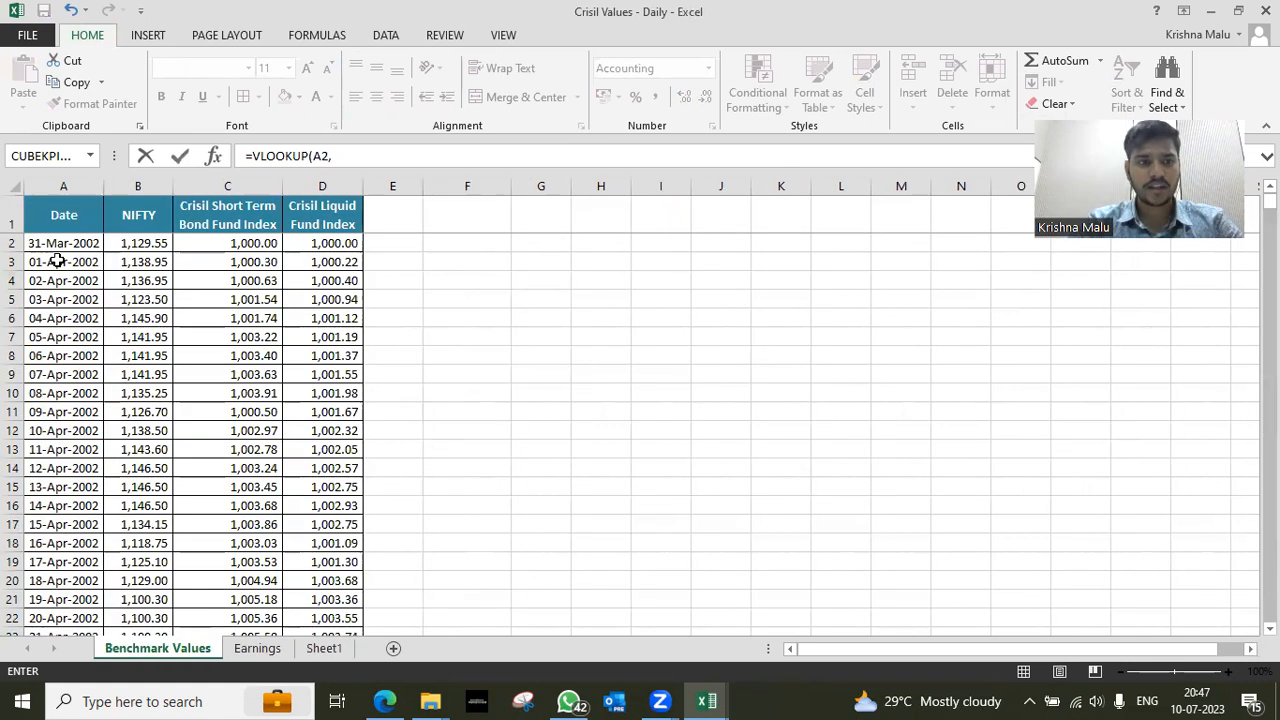
pyautogui.click(60, 215)
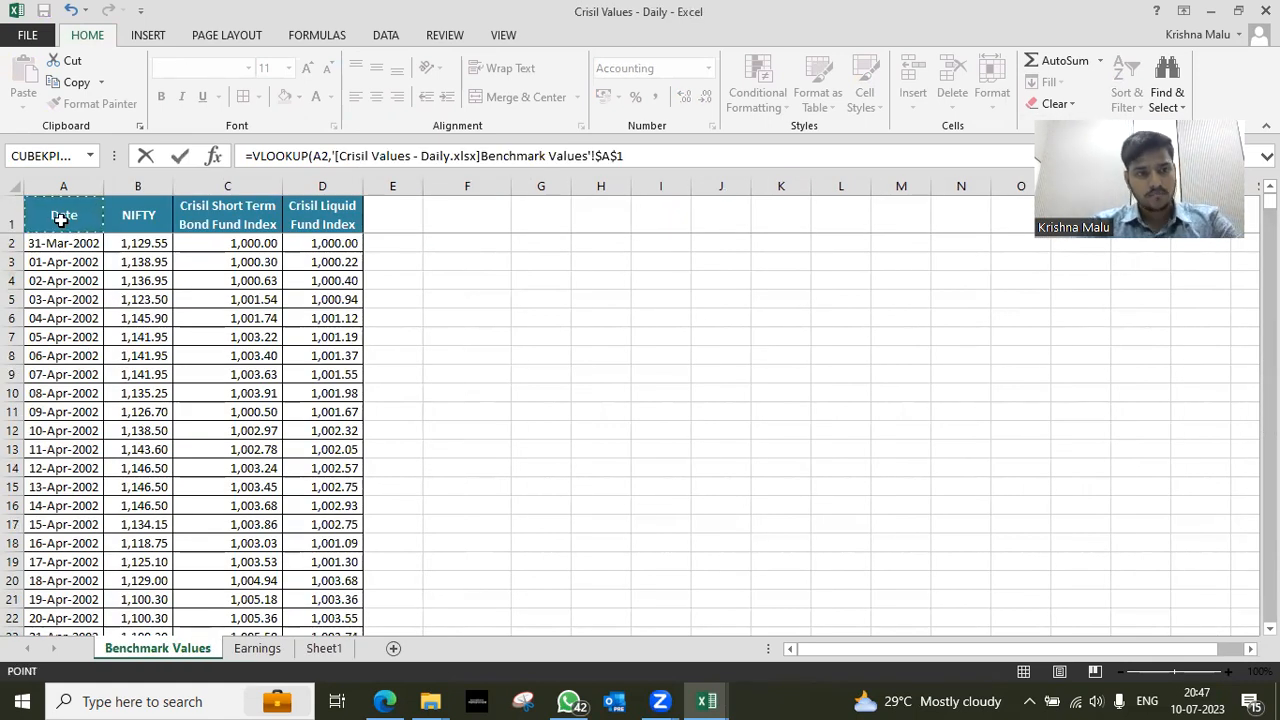
pyautogui.press('Down')
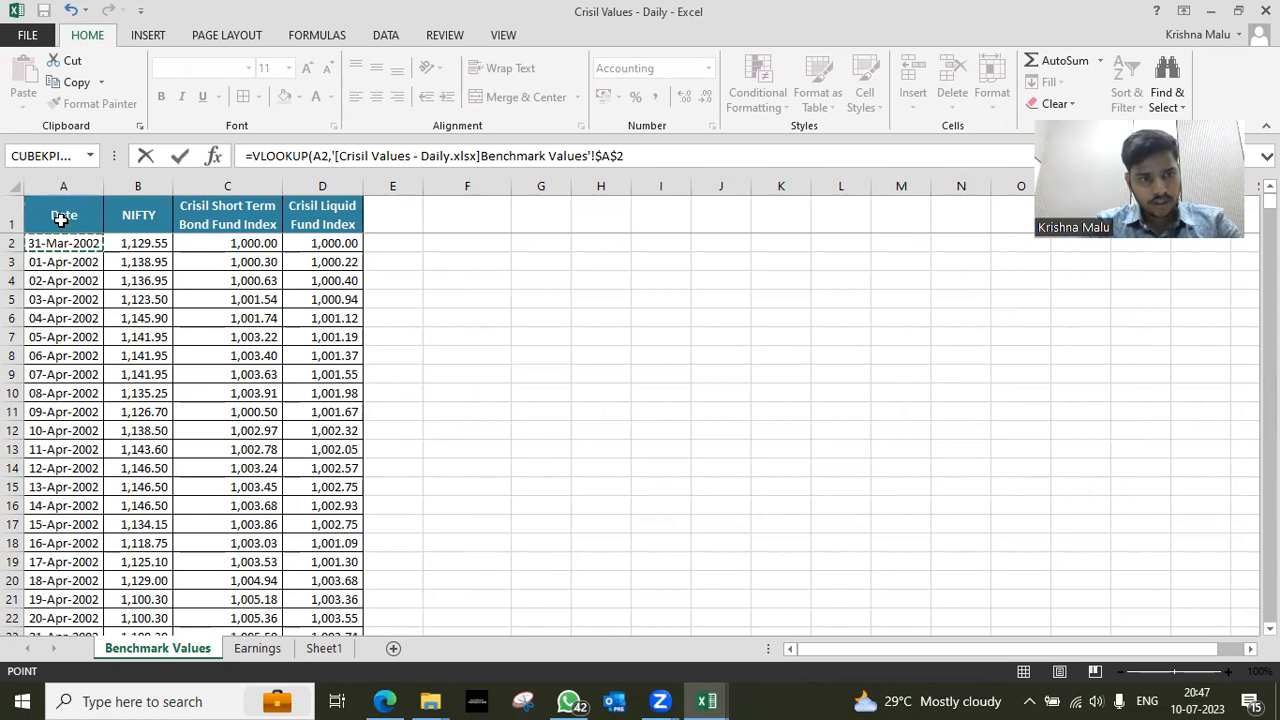
pyautogui.hotkey('shift', 'Right')
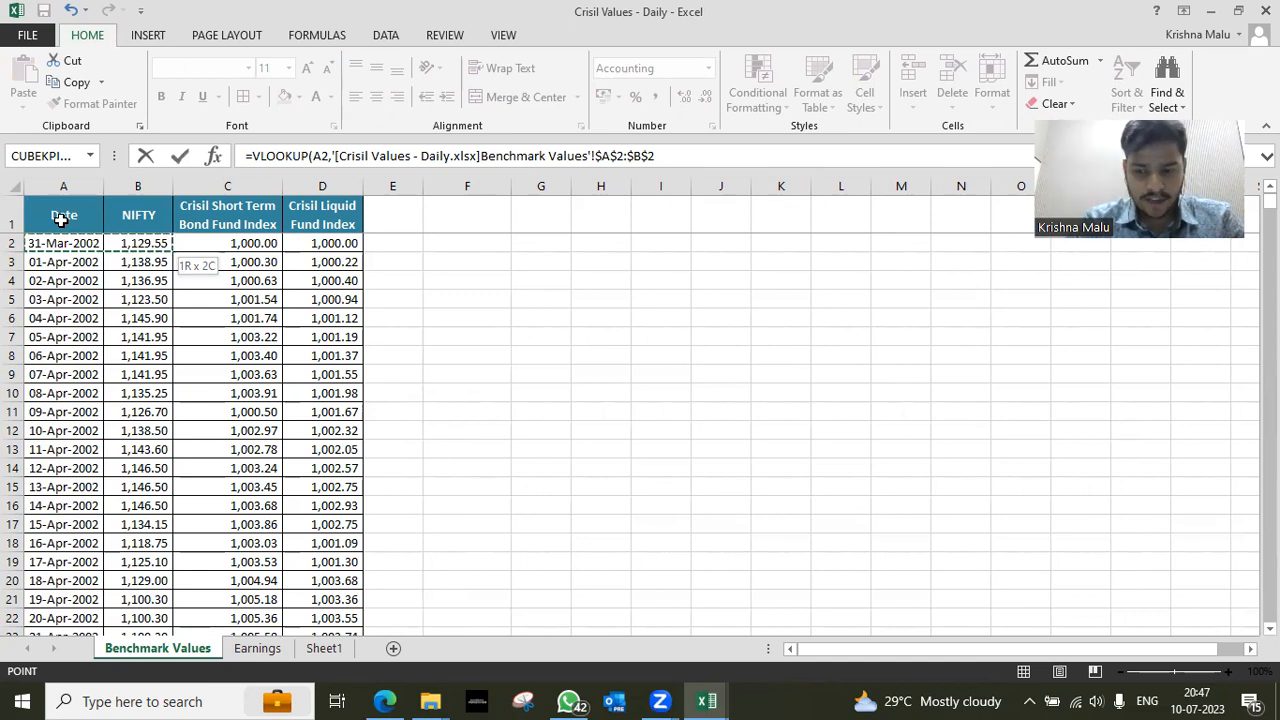
pyautogui.hotkey('ctrl', 'shift', 'Down')
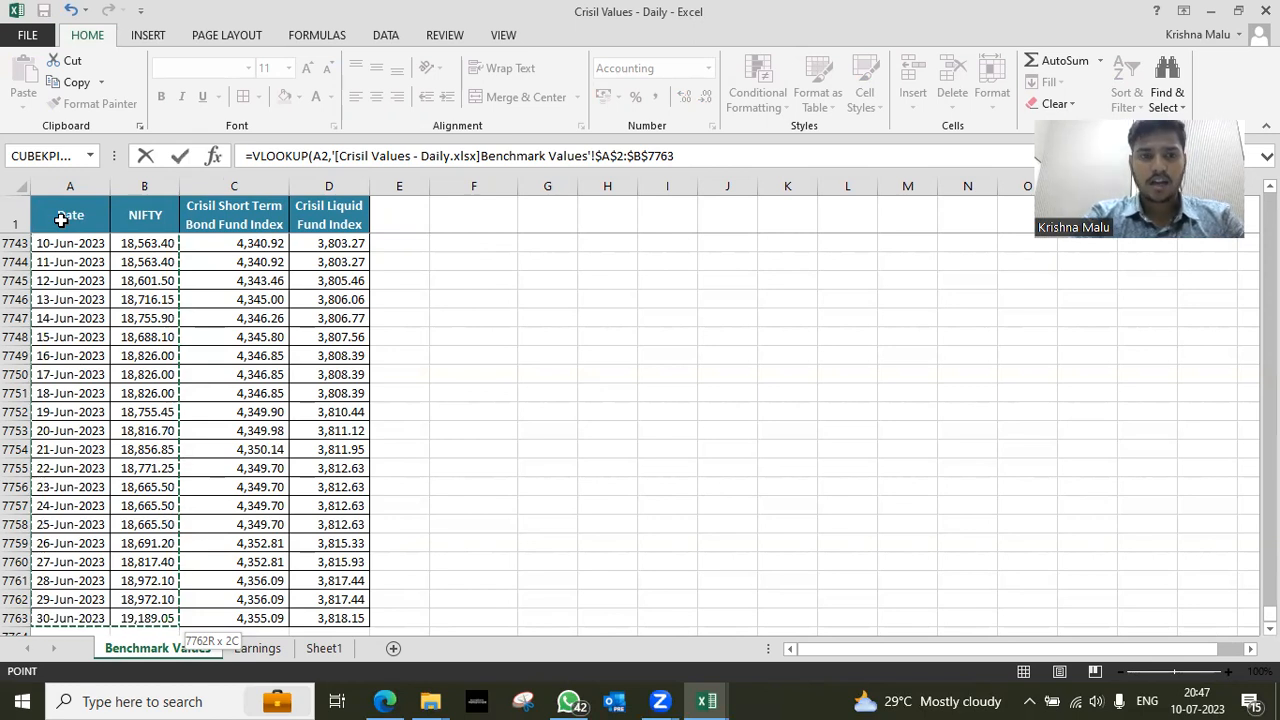
pyautogui.write(',2')
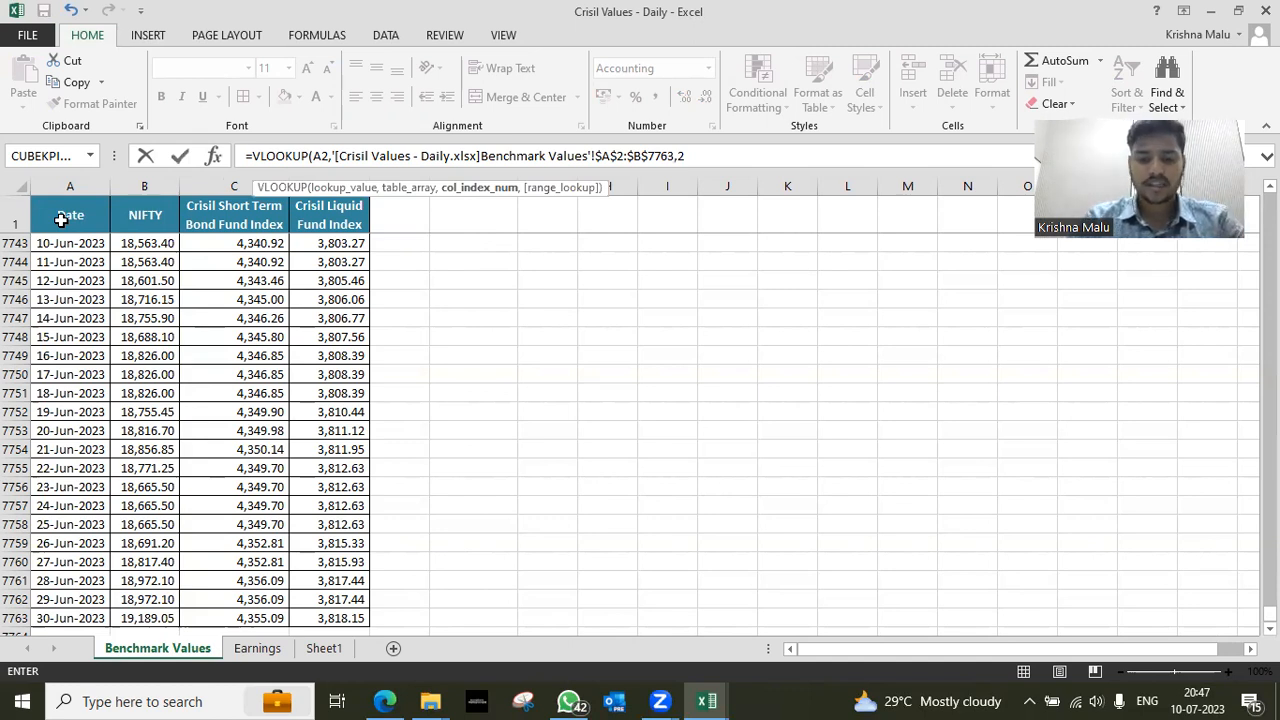
pyautogui.write(',0')
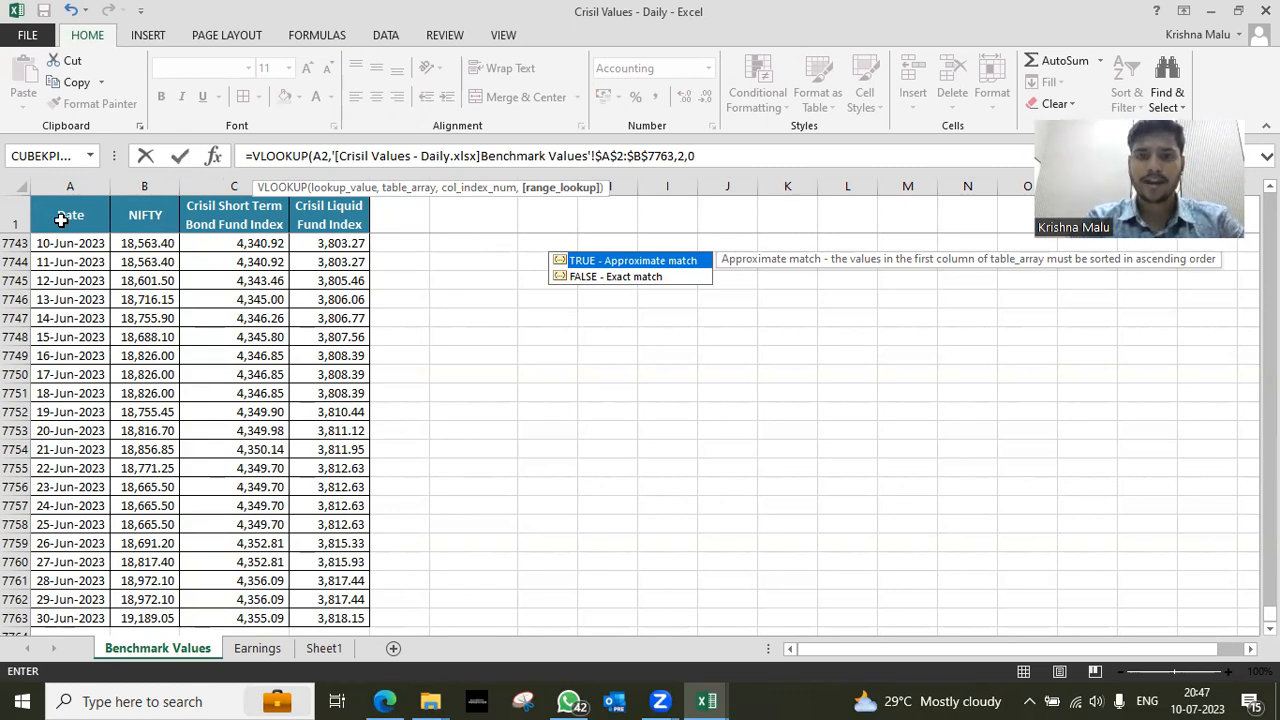
pyautogui.press('Return')
pyautogui.press('Up')
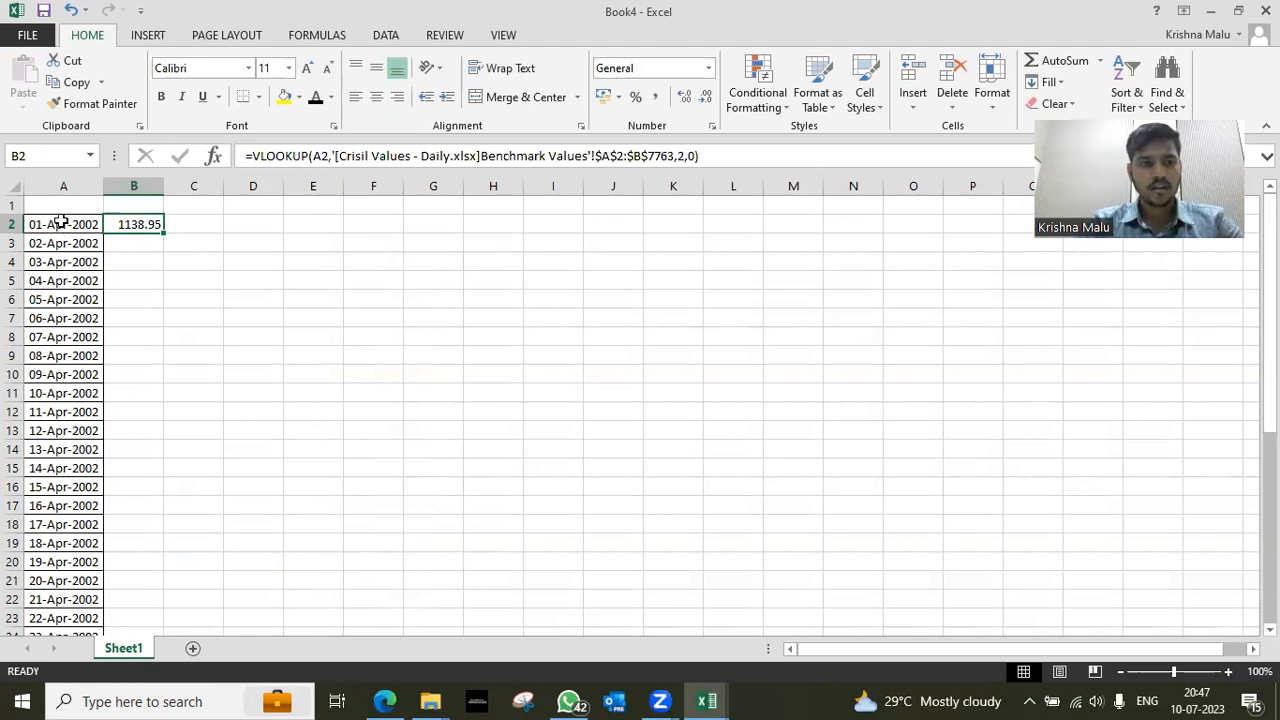
# Return to the Crisil Values - Daily workbook and copy the dates 21-Jun-2023 to 25-Jun-2023 (A7754:A7758)
pyautogui.hotkey('alt', 'Tab')
pyautogui.press('Down')
pyautogui.press('Down')
pyautogui.hotkey('ctrl', 'Down')
pyautogui.press('Down')
pyautogui.press('Up')
pyautogui.press('Up')
pyautogui.press('Up')
pyautogui.press('Up')
pyautogui.press('Up')
pyautogui.press('Up')
pyautogui.press('Up')
pyautogui.press('Up')
pyautogui.press('Up')
pyautogui.press('Up')
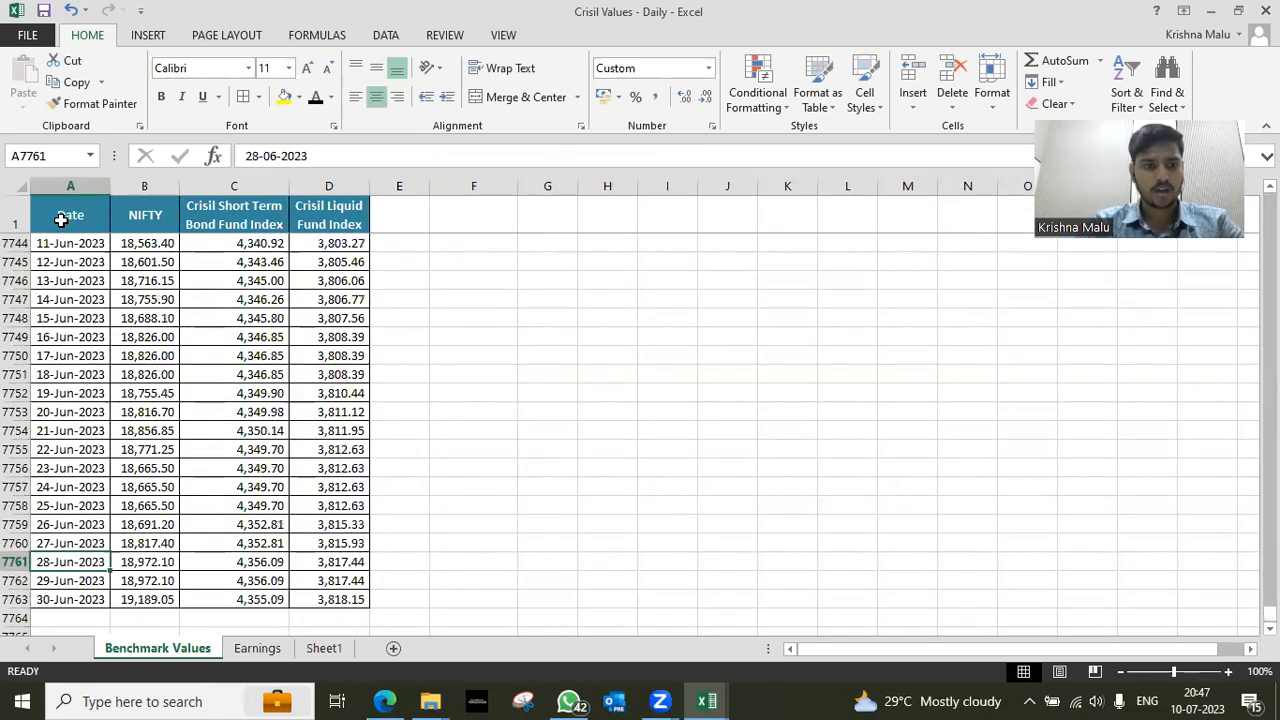
pyautogui.hotkey('shift', 'Down')
pyautogui.hotkey('shift', 'Down')
pyautogui.hotkey('shift', 'Down')
pyautogui.hotkey('shift', 'Down')
pyautogui.hotkey('ctrl', 'c')
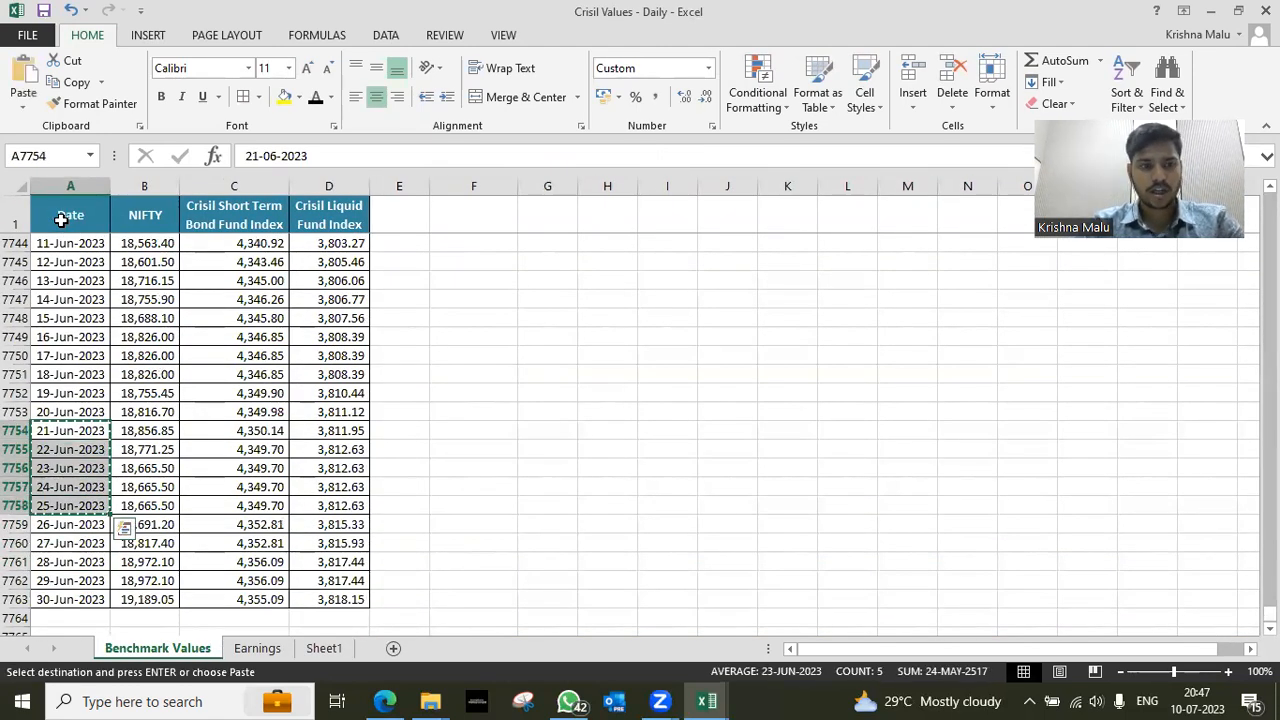
# In the new workbook, delete all dates in column A from A4 downward, keeping the first two
pyautogui.hotkey('alt', 'Tab')
pyautogui.press('Down')
pyautogui.press('Down')
pyautogui.press('Left')
pyautogui.hotkey('ctrl', 'shift', 'Down')
pyautogui.press('Delete')
pyautogui.press('Up')
pyautogui.press('Down')
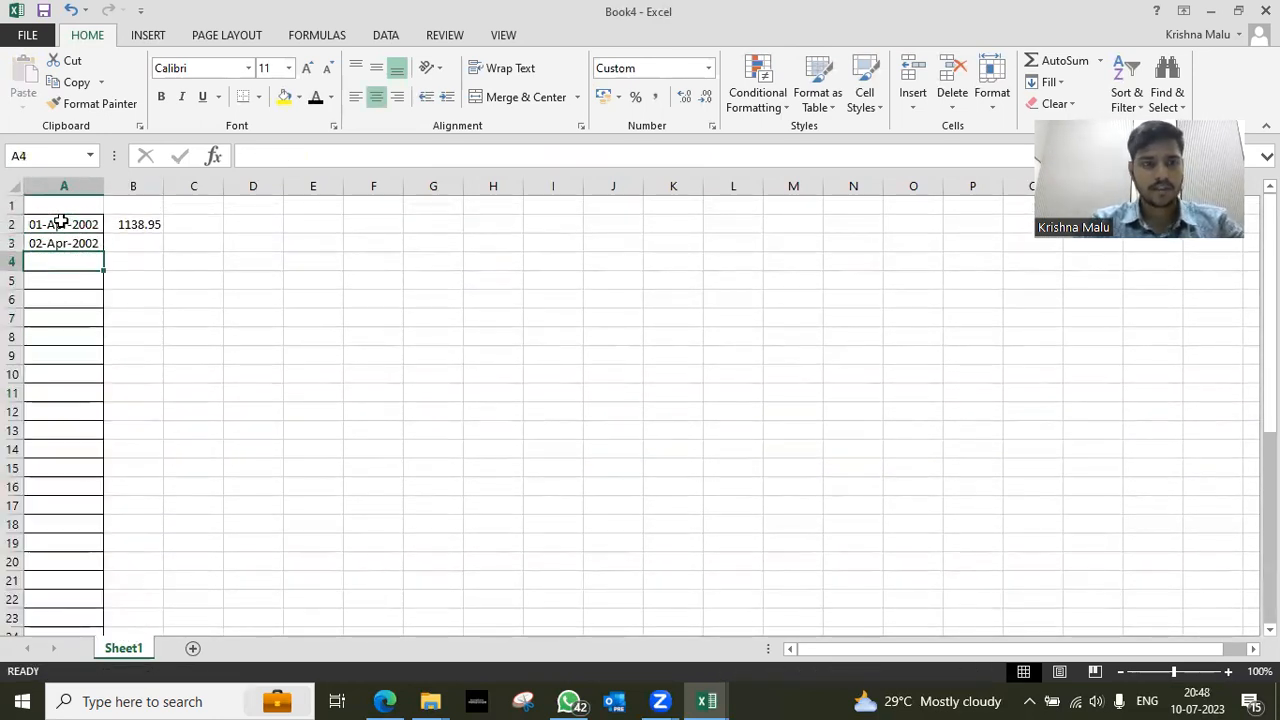
# Copy the selected 21-Jun-2023 to 25-Jun-2023 dates again and paste them into the new workbook starting at A4
pyautogui.hotkey('alt', 'Tab')
pyautogui.hotkey('ctrl', 'c')
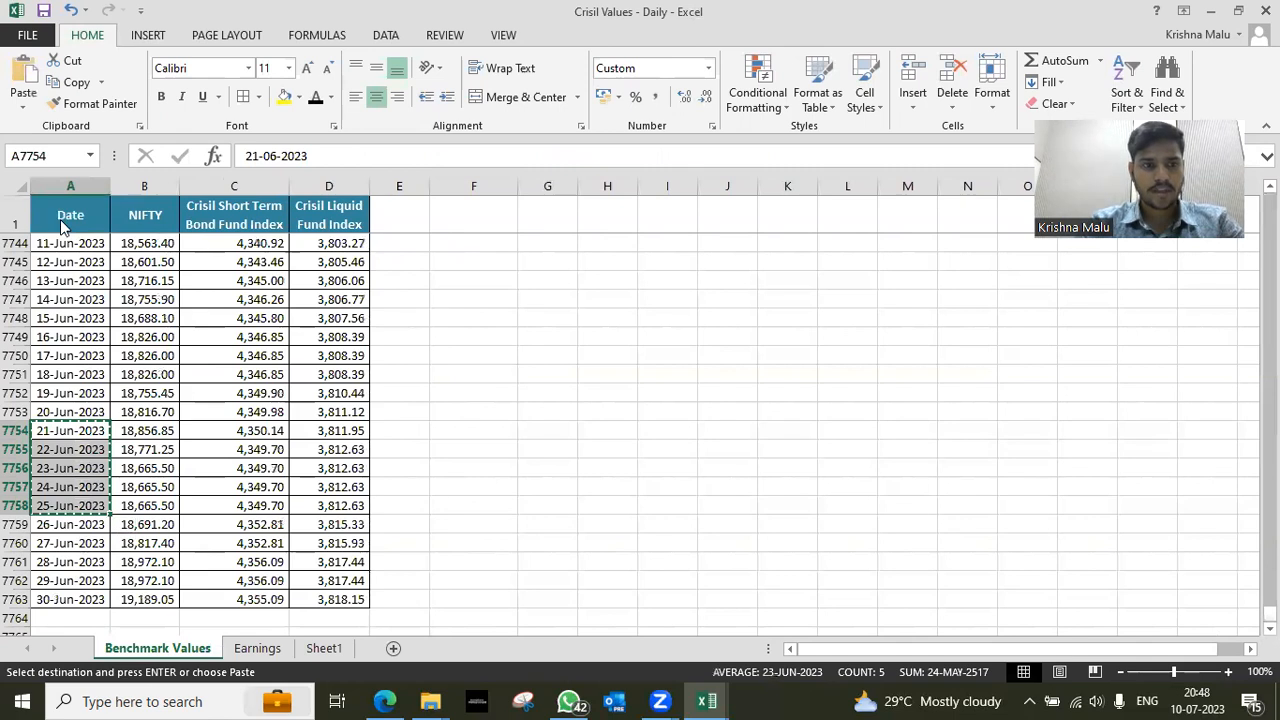
pyautogui.hotkey('alt', 'Tab')
pyautogui.hotkey('ctrl', 'v')
pyautogui.press('Escape')
# Copy the VLOOKUP formula from B2 into B3:B8 beside the remaining dates
pyautogui.press('Right')
pyautogui.press('Up')
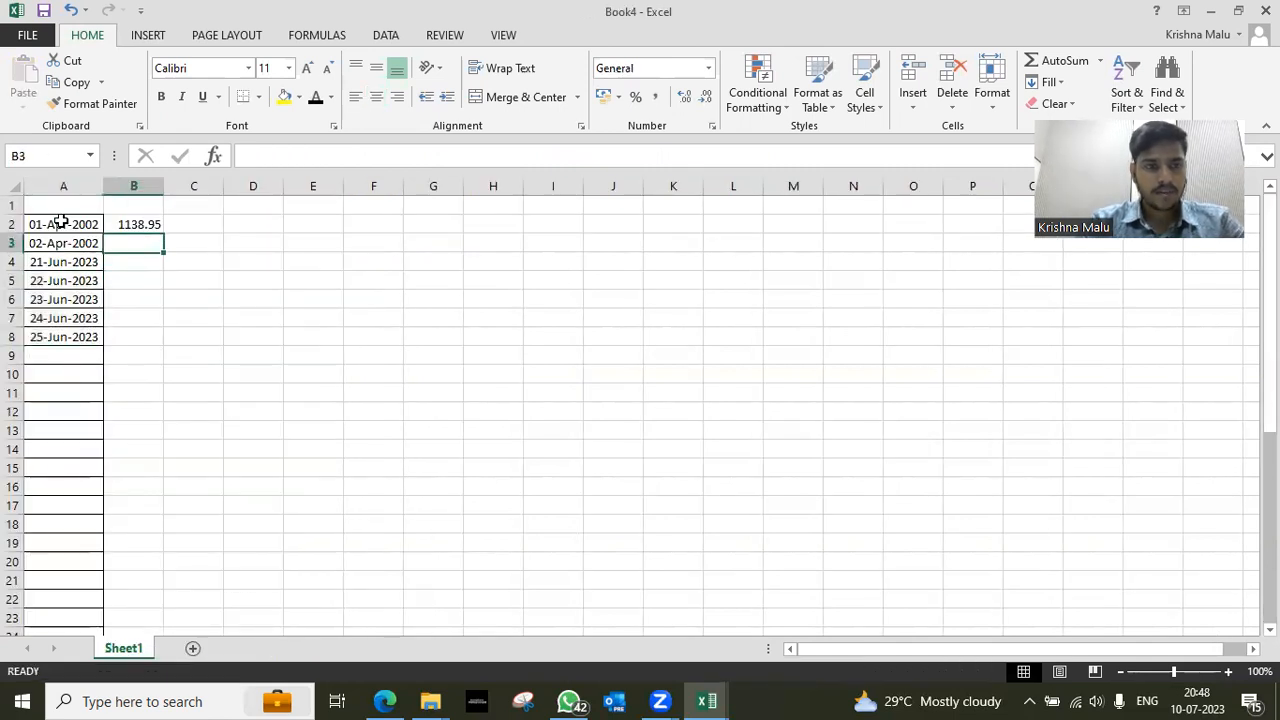
pyautogui.press('Up')
pyautogui.hotkey('ctrl', 'c')
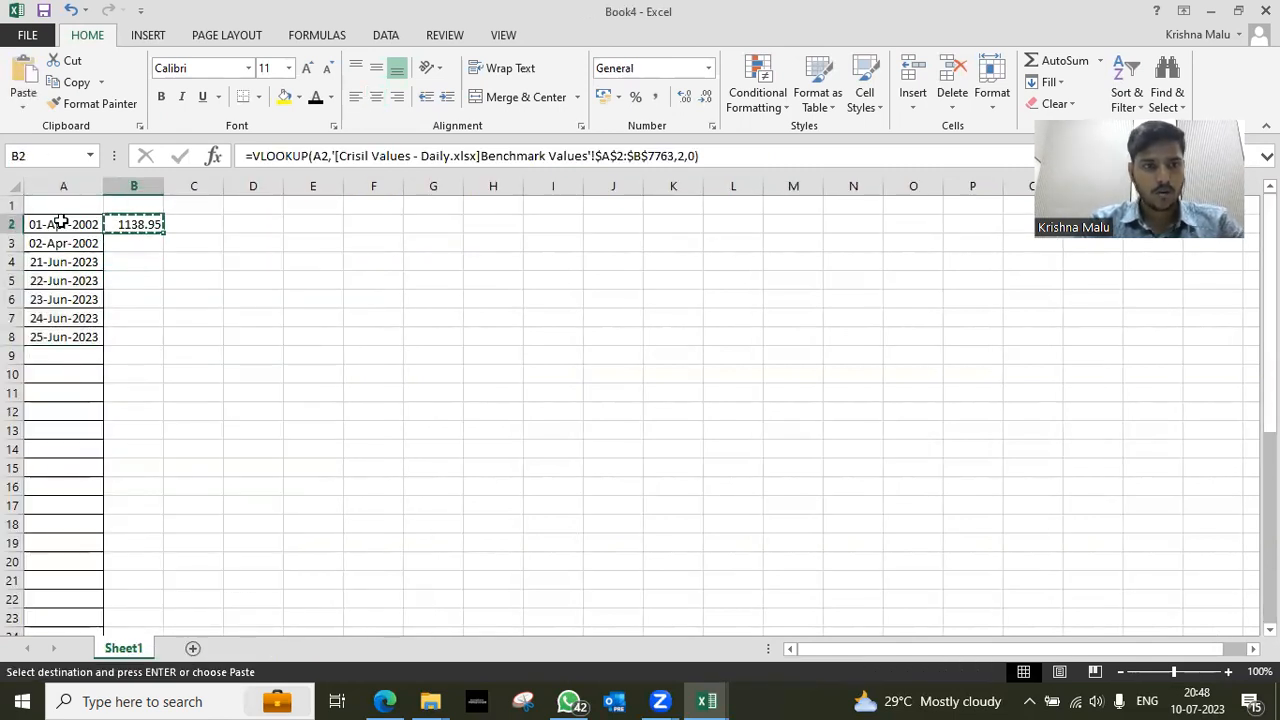
pyautogui.press('Down')
pyautogui.hotkey('shift', 'Down')
pyautogui.hotkey('shift', 'Down')
pyautogui.hotkey('shift', 'Down')
pyautogui.hotkey('shift', 'Down')
pyautogui.hotkey('shift', 'Down')
pyautogui.hotkey('ctrl', 'v')
pyautogui.press('Escape')
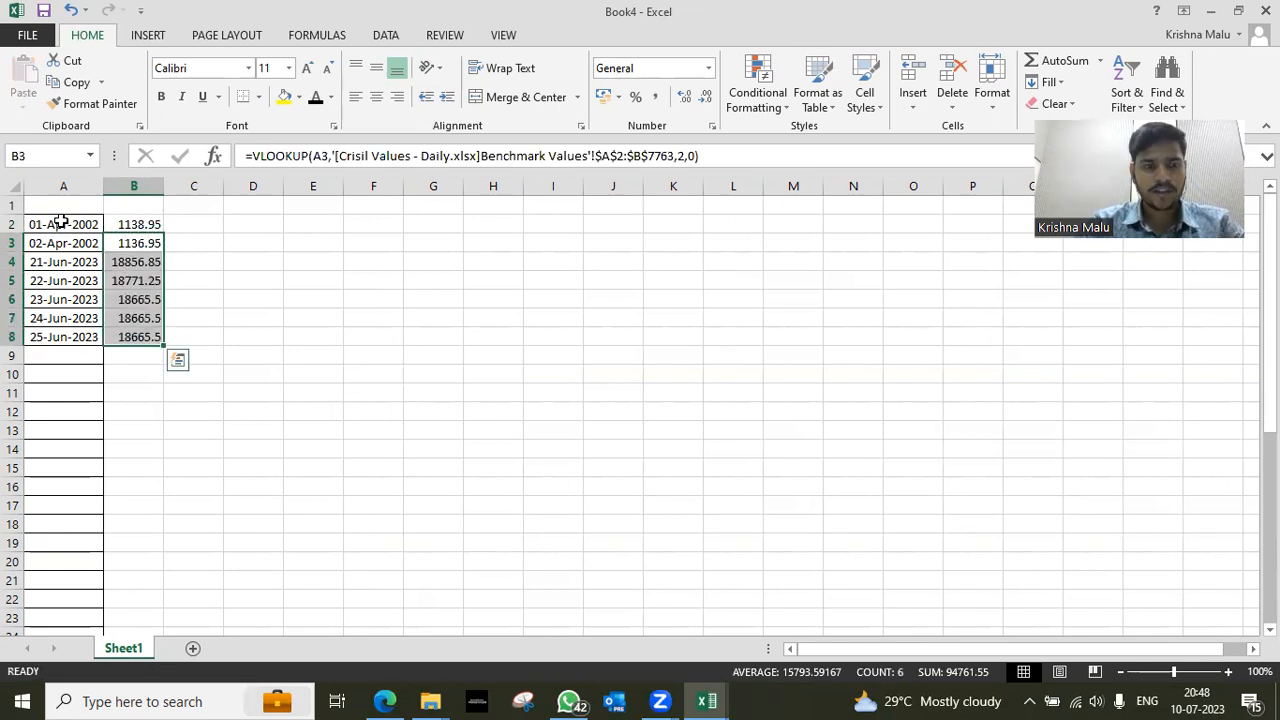
pyautogui.press('Down')
pyautogui.press('Down')
pyautogui.press('Left')
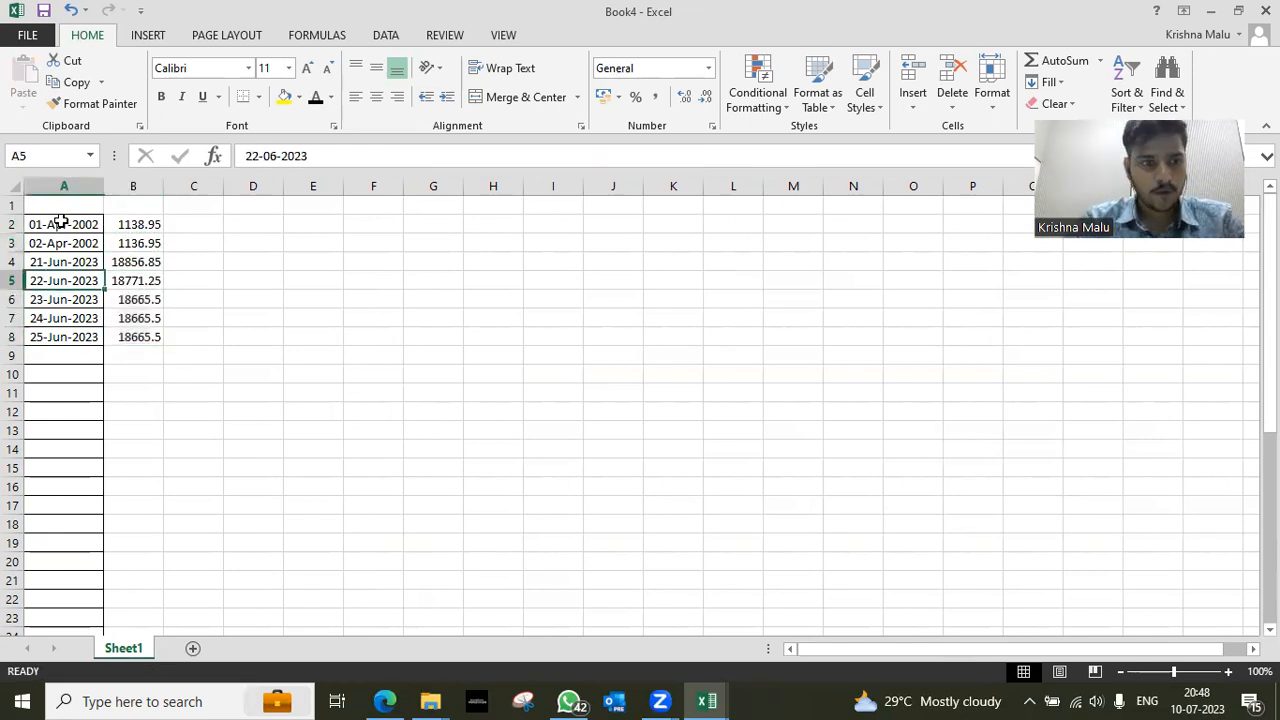
# Copy the 22-Jun-2023 date from A5 and switch to the Crisil Values - Daily workbook
pyautogui.press('Down')
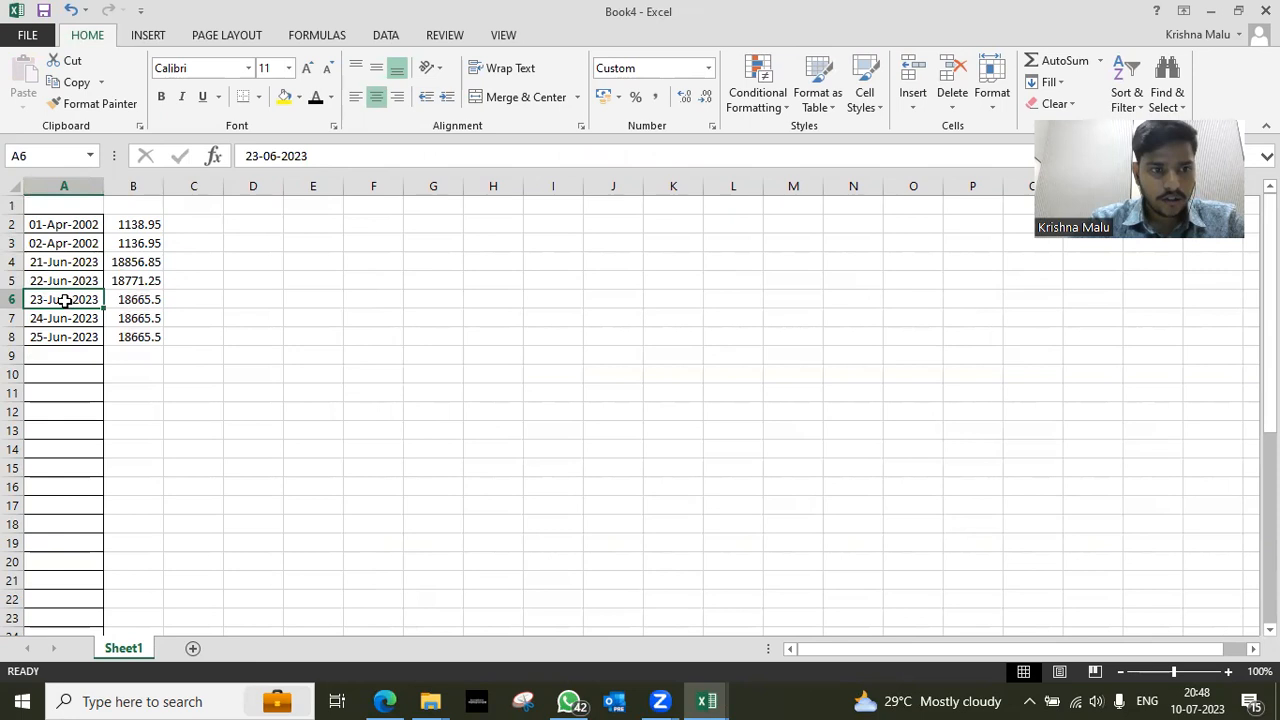
pyautogui.press('Up')
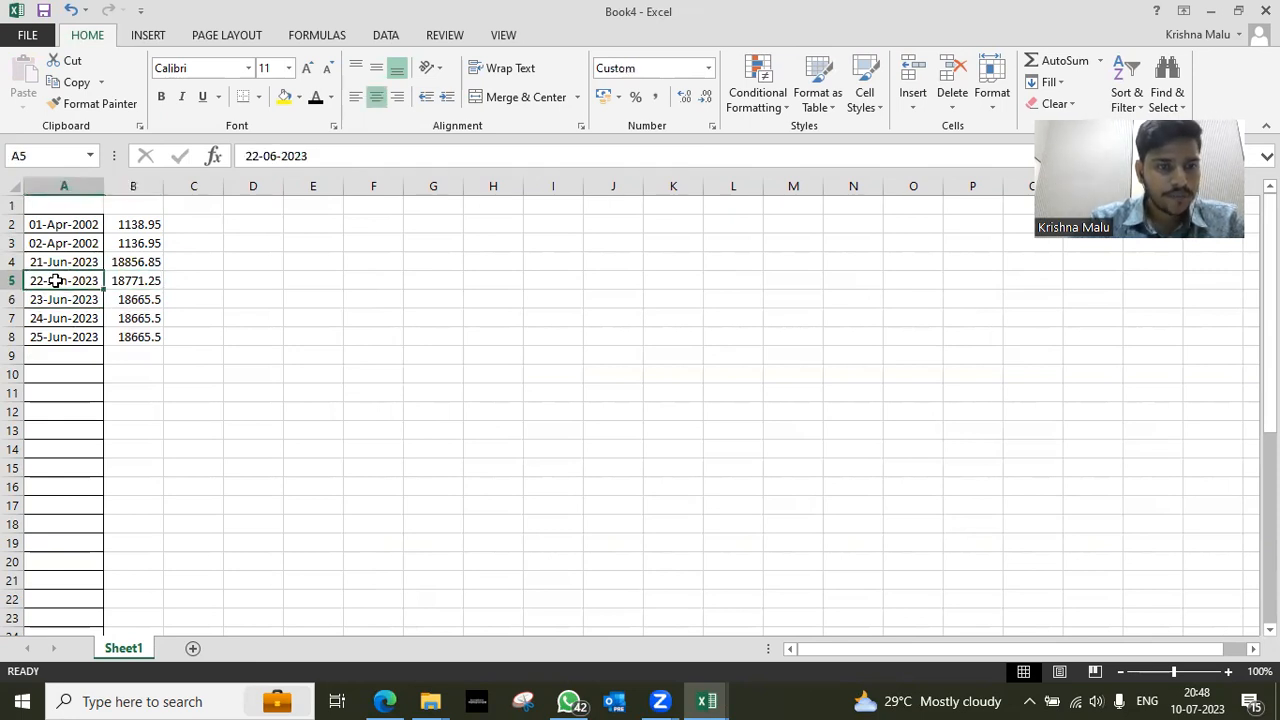
pyautogui.press('Right')
pyautogui.press('Left')
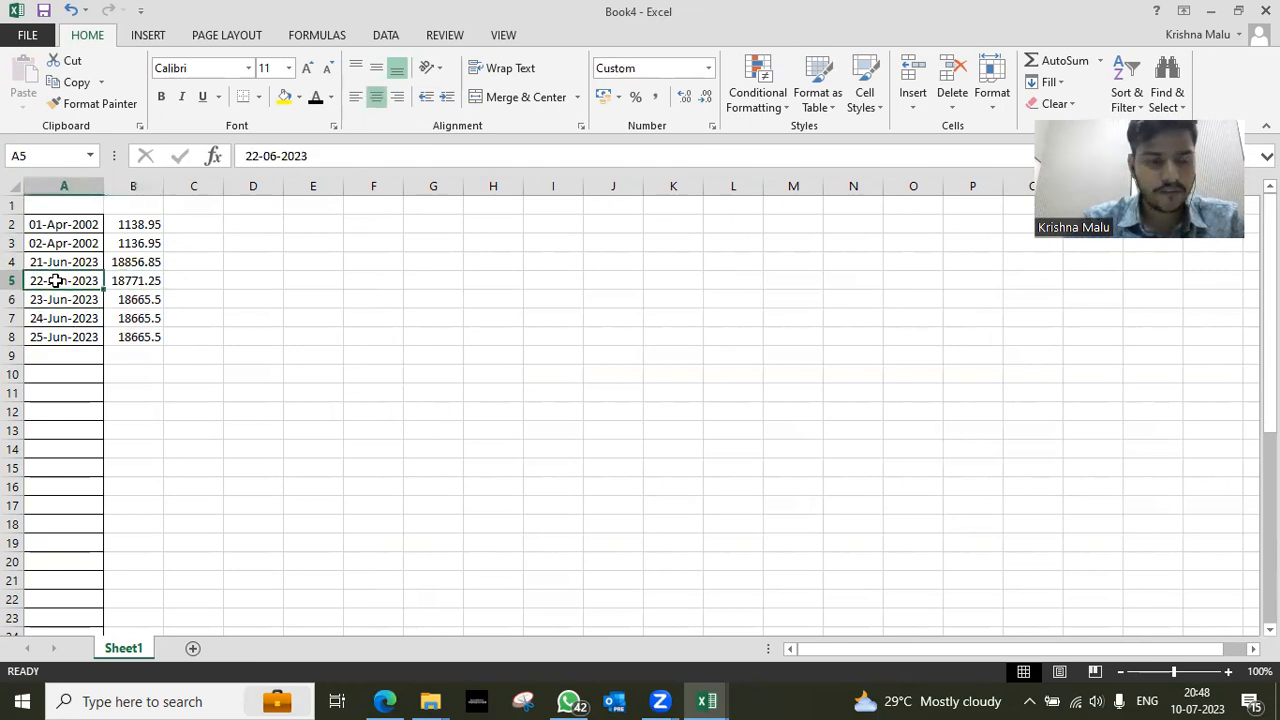
pyautogui.hotkey('ctrl', 'c')
pyautogui.hotkey('ctrl', 'Tab')
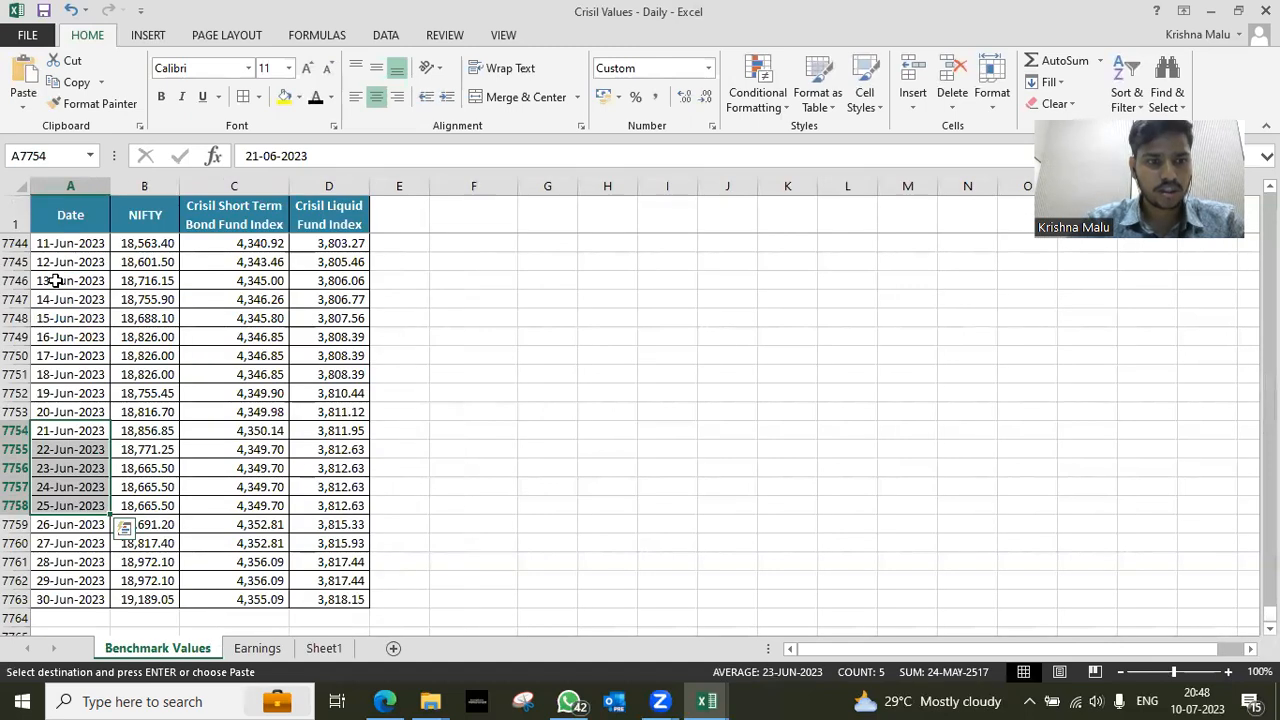
# Search the Benchmark Values sheet for 22-Jun-2023 and check the NIFTY value beside that date
pyautogui.hotkey('ctrl', 'f')
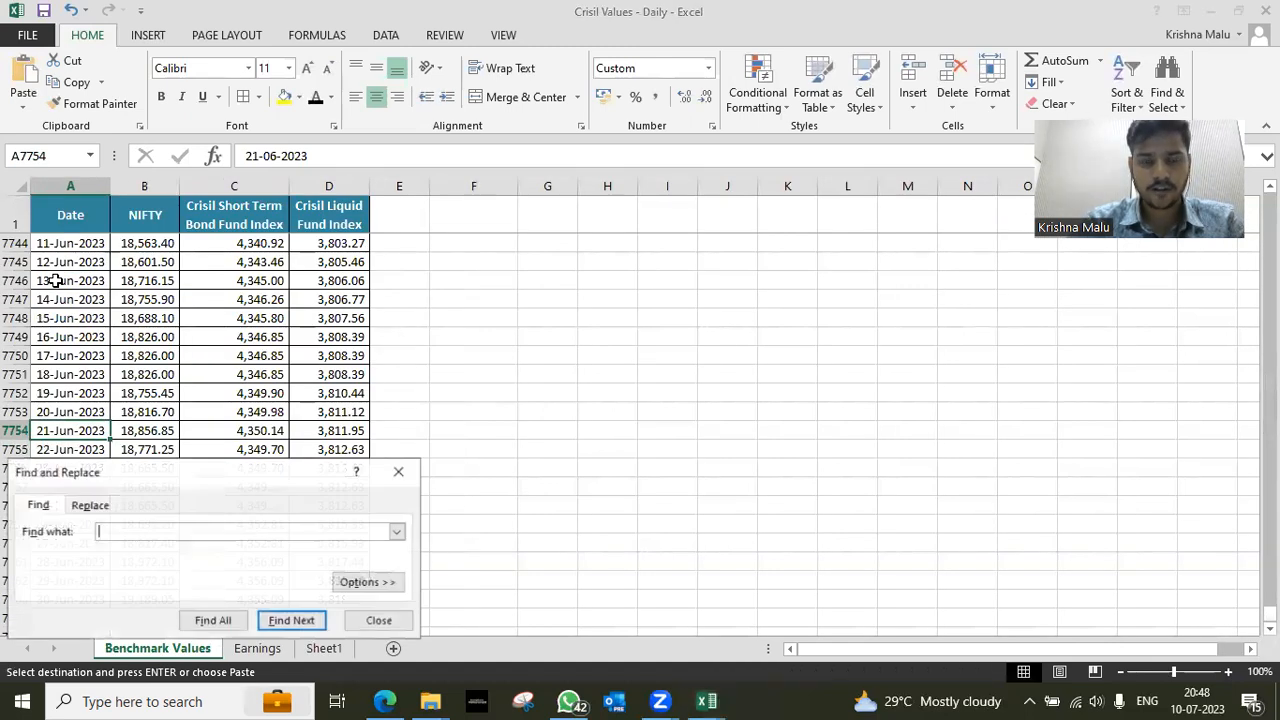
pyautogui.hotkey('ctrl', 'v')
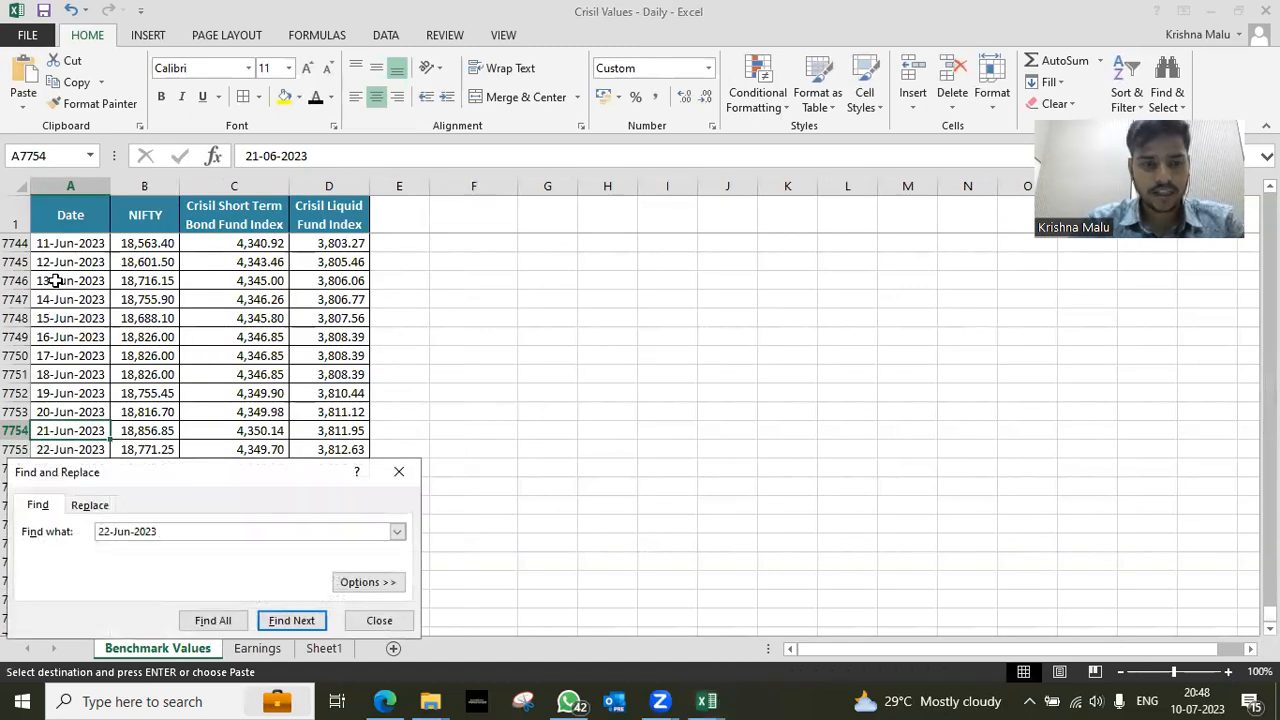
pyautogui.press('Return')
pyautogui.press('Return')
pyautogui.press('Escape')
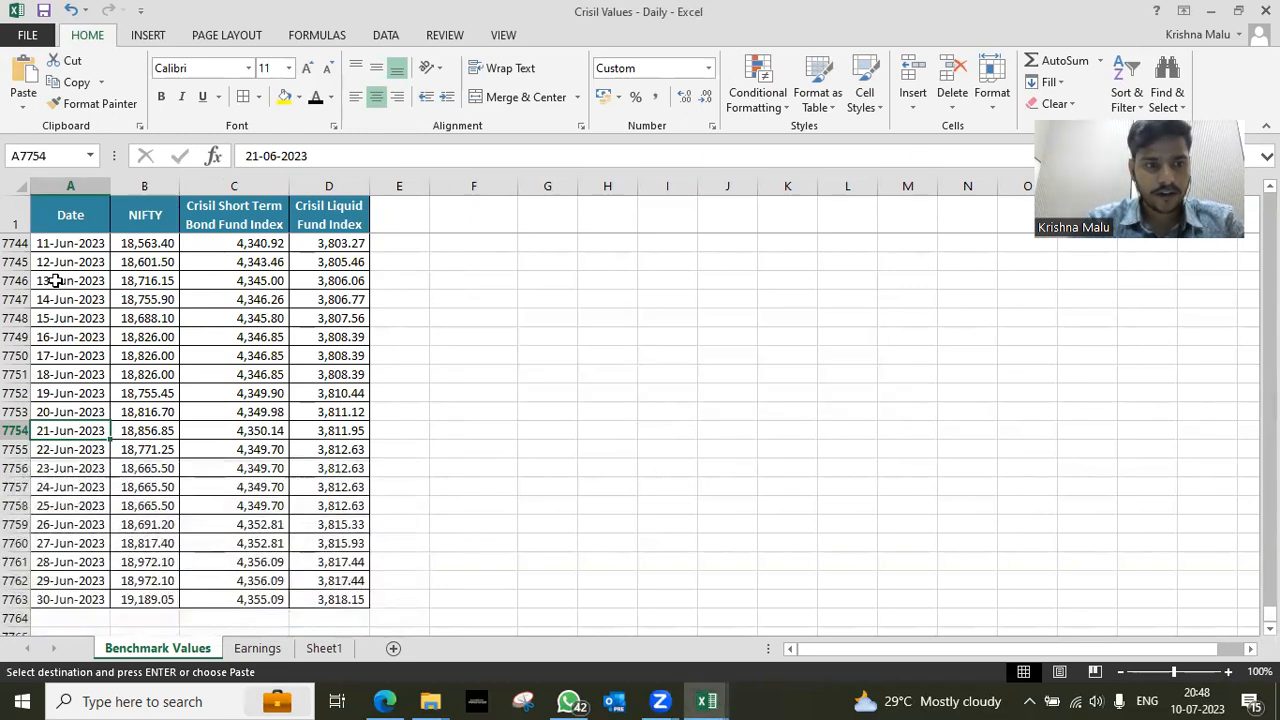
pyautogui.press('Down')
pyautogui.press('Right')
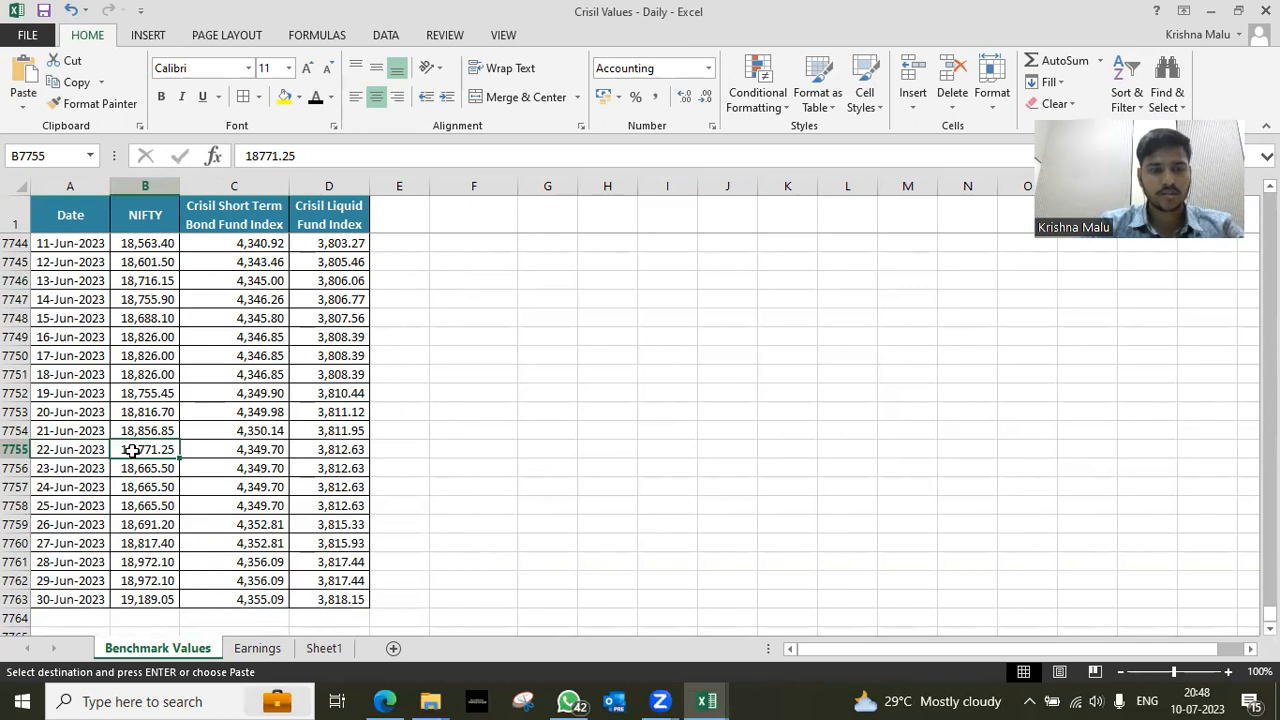
# Return to the new workbook and enter the heading "Conditions for Vlookup" in E2
pyautogui.hotkey('alt', 'Tab')
pyautogui.press('Escape')
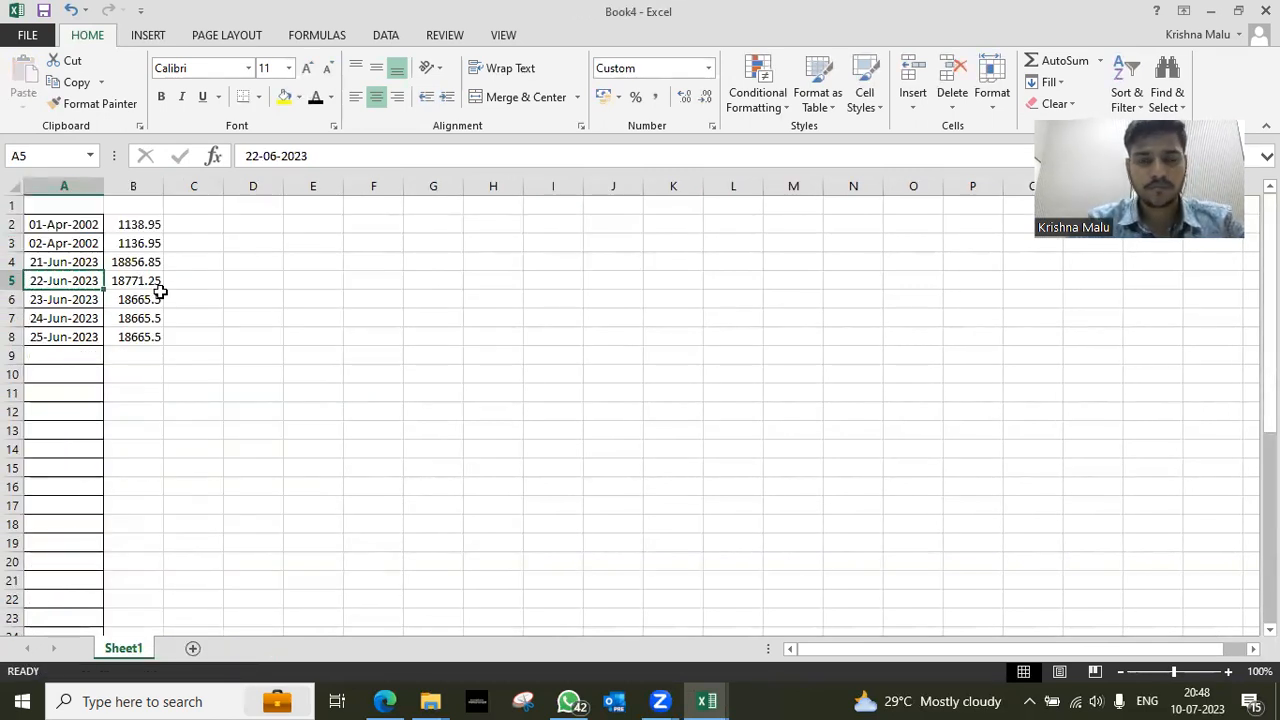
pyautogui.press('Up')
pyautogui.press('Up')
pyautogui.press('Up')
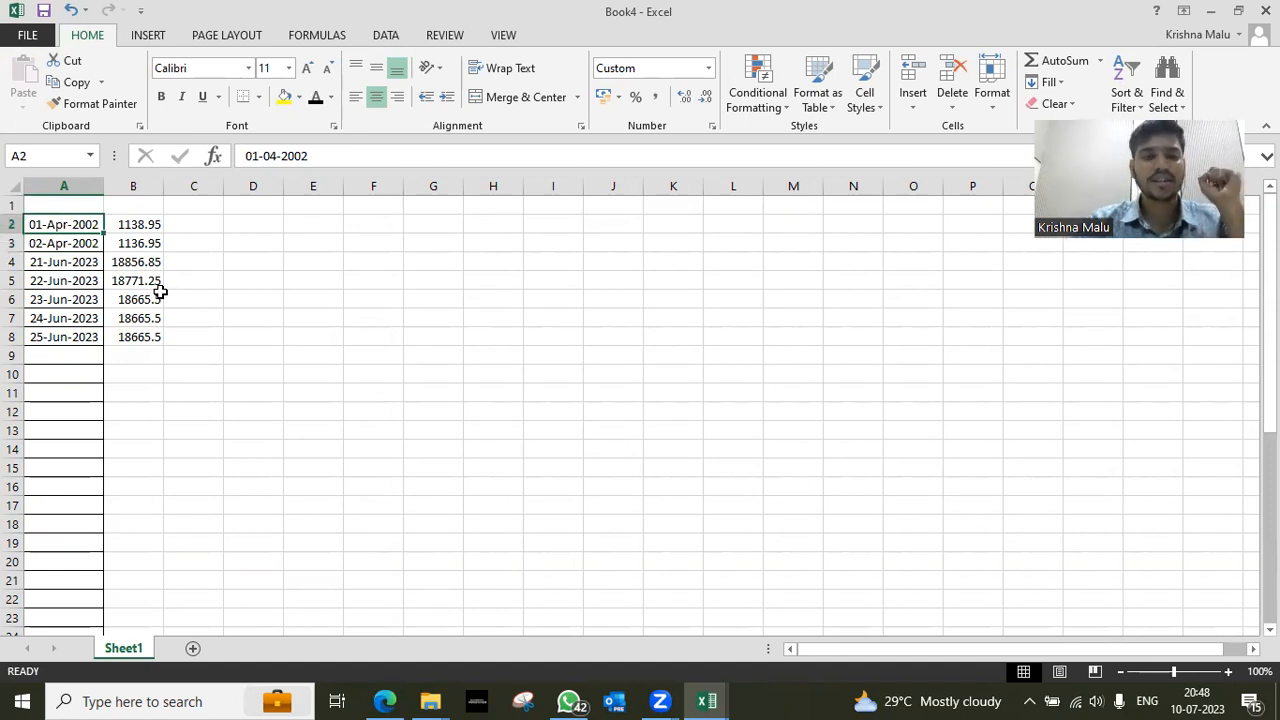
pyautogui.press('Right')
pyautogui.press('Right')
pyautogui.press('Right')
pyautogui.press('Right')
pyautogui.write('Conditions for Vlookupo')
pyautogui.press('BackSpace')
pyautogui.press('Return')
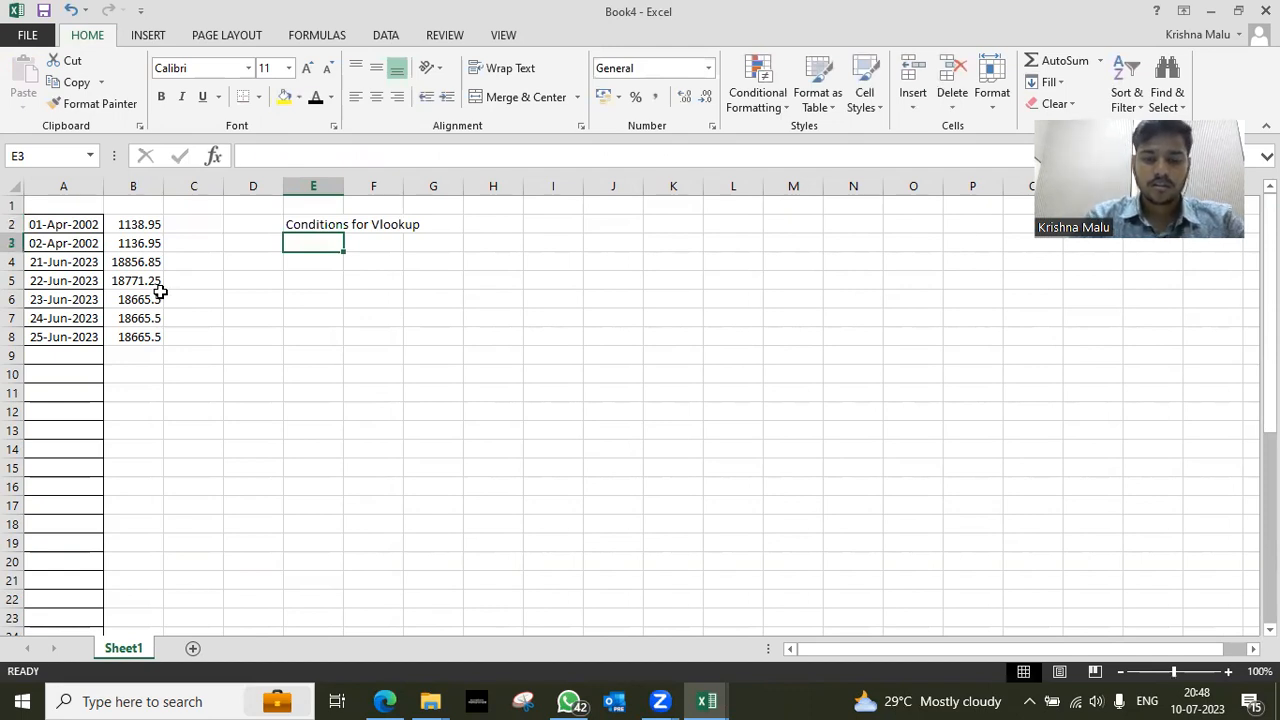
# Enter "Nameshoud match" in E3 as the first condition below the heading
pyautogui.write('Nameshoud match')
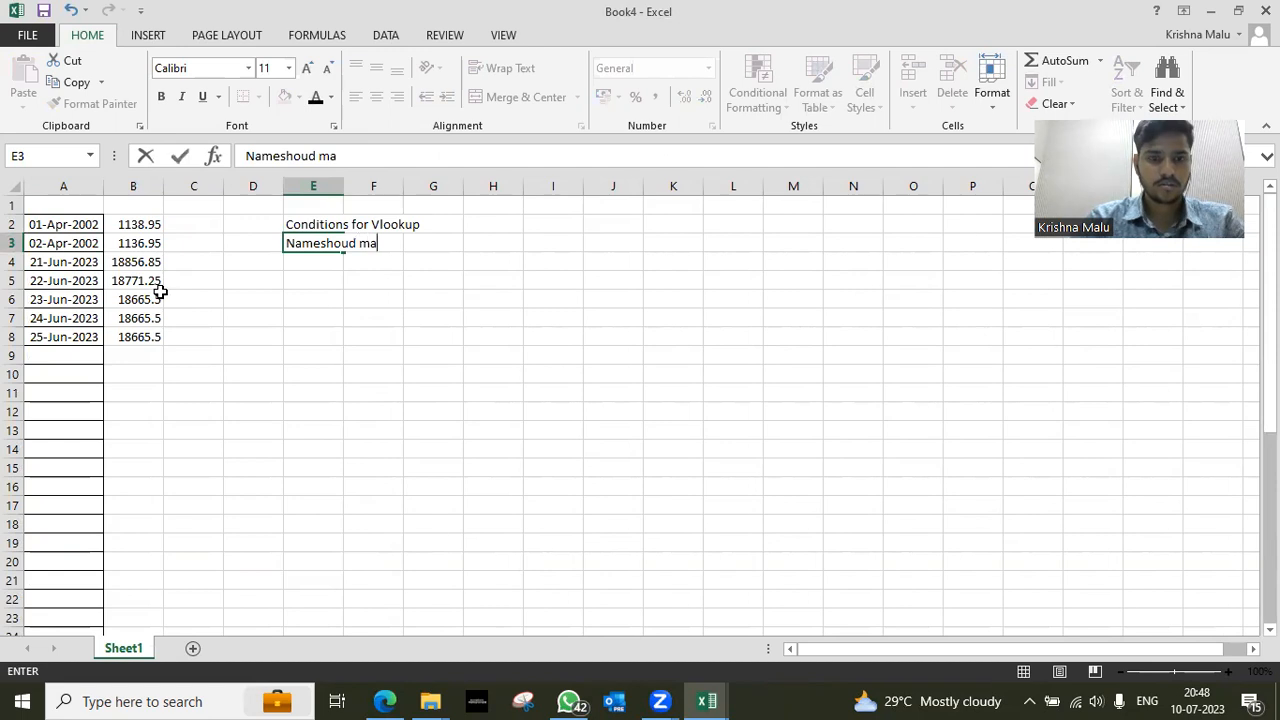
pyautogui.press('Left')
pyautogui.press('Left')
pyautogui.press('Up')
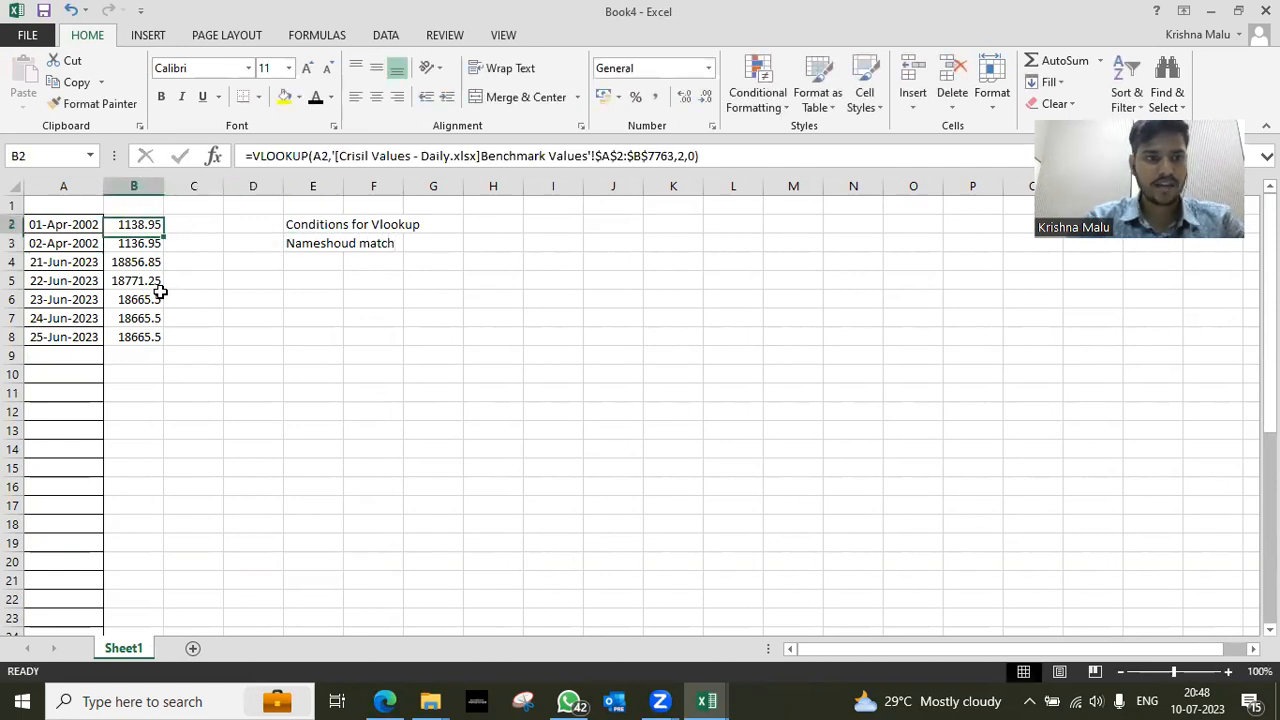
pyautogui.press('Left')
pyautogui.press('F2')
pyautogui.press('Return')
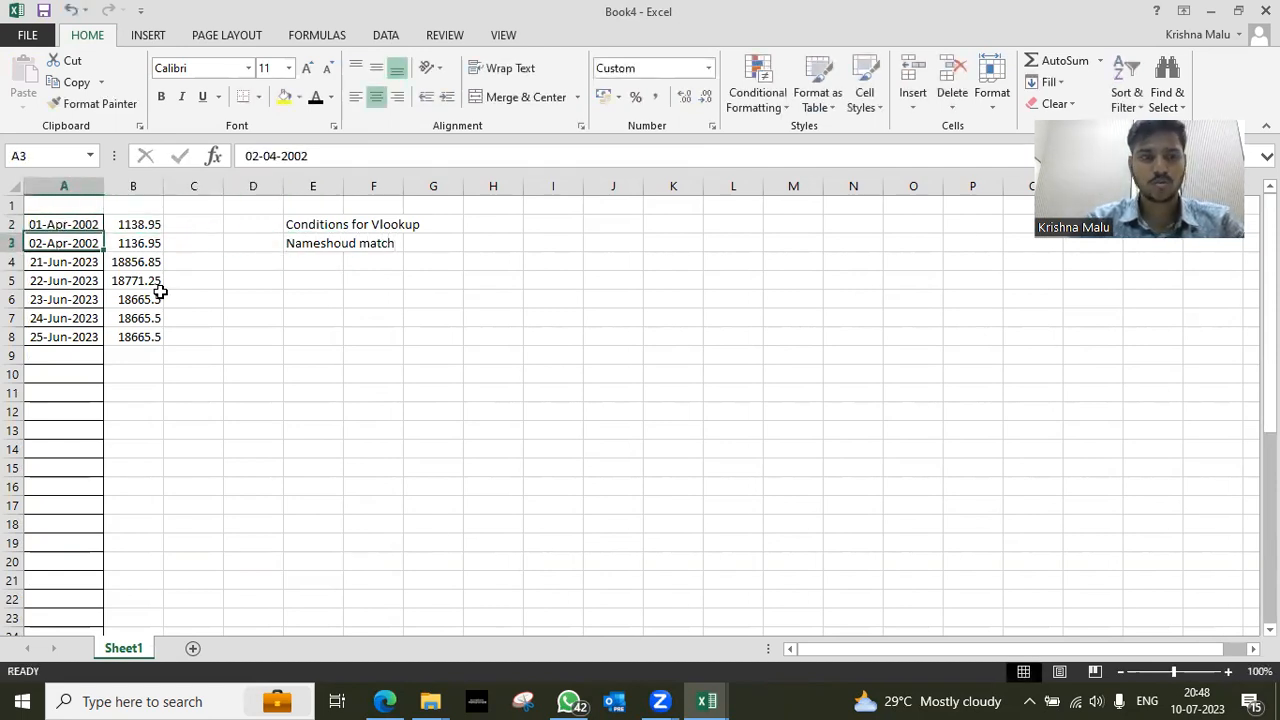
# Replace the text in E3 with "Lookup value should be same in both sheets"
pyautogui.press('Up')
pyautogui.press('Right')
pyautogui.press('Right')
pyautogui.press('Right')
pyautogui.press('Right')
pyautogui.press('Down')
pyautogui.press('F2')
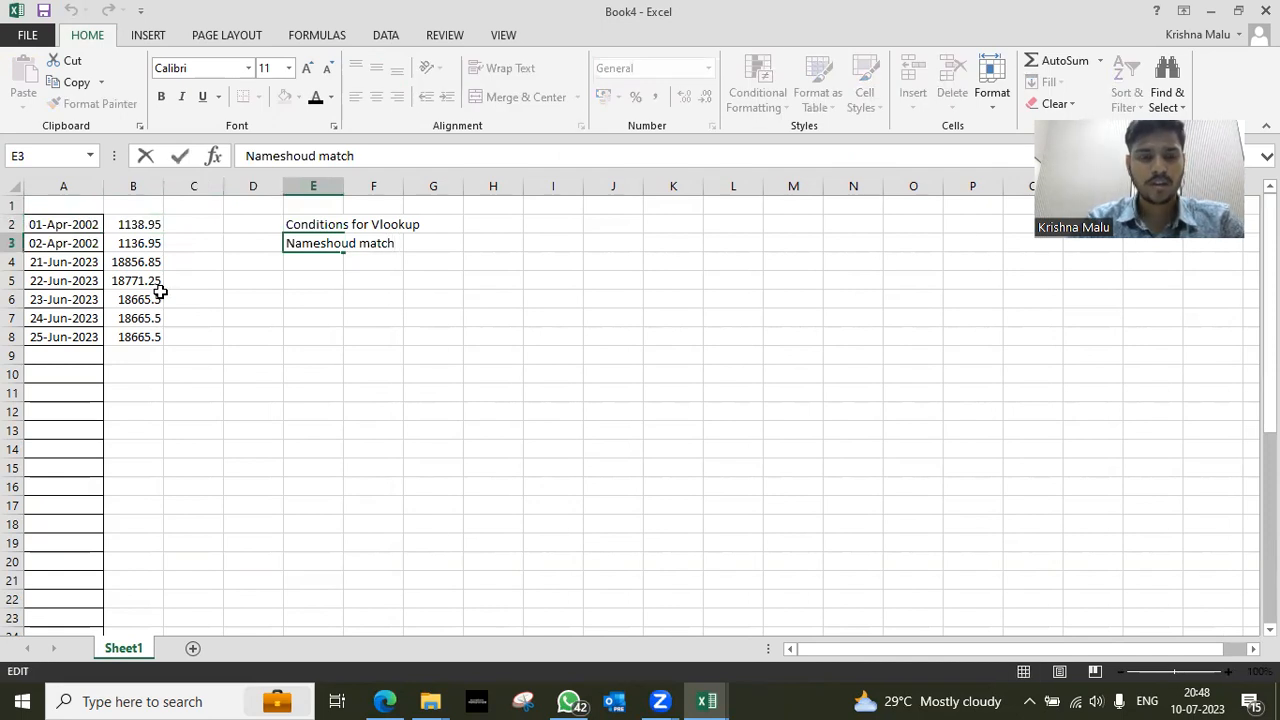
pyautogui.hotkey('shift', 'Left')
pyautogui.hotkey('shift', 'Left')
pyautogui.hotkey('shift', 'Left')
pyautogui.hotkey('shift', 'Left')
pyautogui.hotkey('shift', 'Left')
pyautogui.hotkey('shift', 'Left')
pyautogui.hotkey('shift', 'Left')
pyautogui.hotkey('shift', 'Left')
pyautogui.hotkey('shift', 'Left')
pyautogui.hotkey('shift', 'Left')
pyautogui.hotkey('shift', 'Left')
pyautogui.hotkey('shift', 'Left')
pyautogui.hotkey('shift', 'Left')
pyautogui.hotkey('shift', 'Left')
pyautogui.hotkey('shift', 'Left')
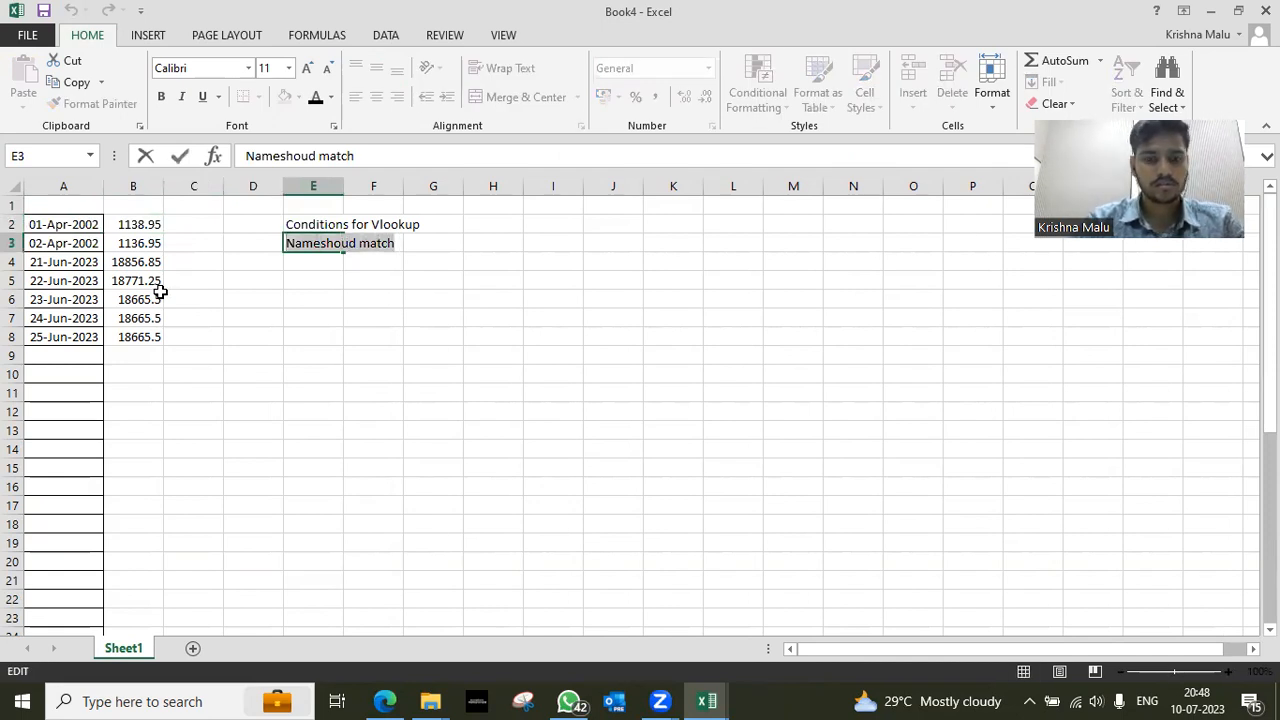
pyautogui.write('Look')
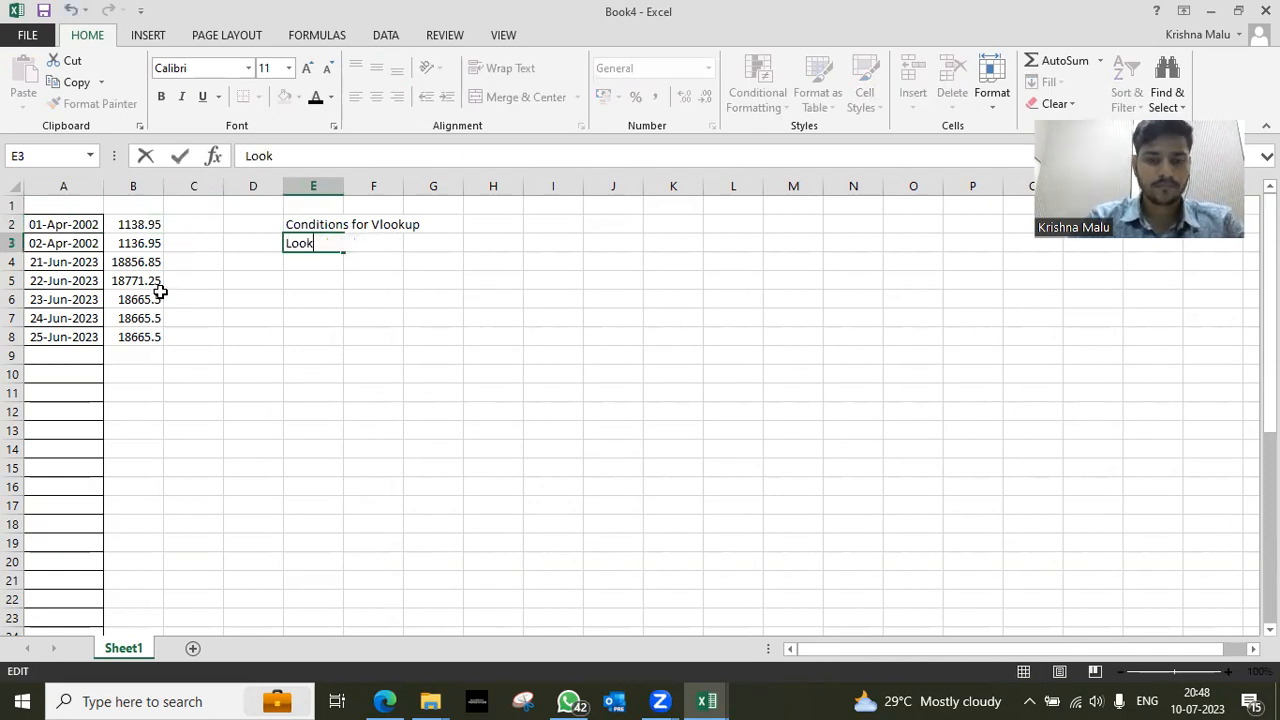
pyautogui.write('up value should b')
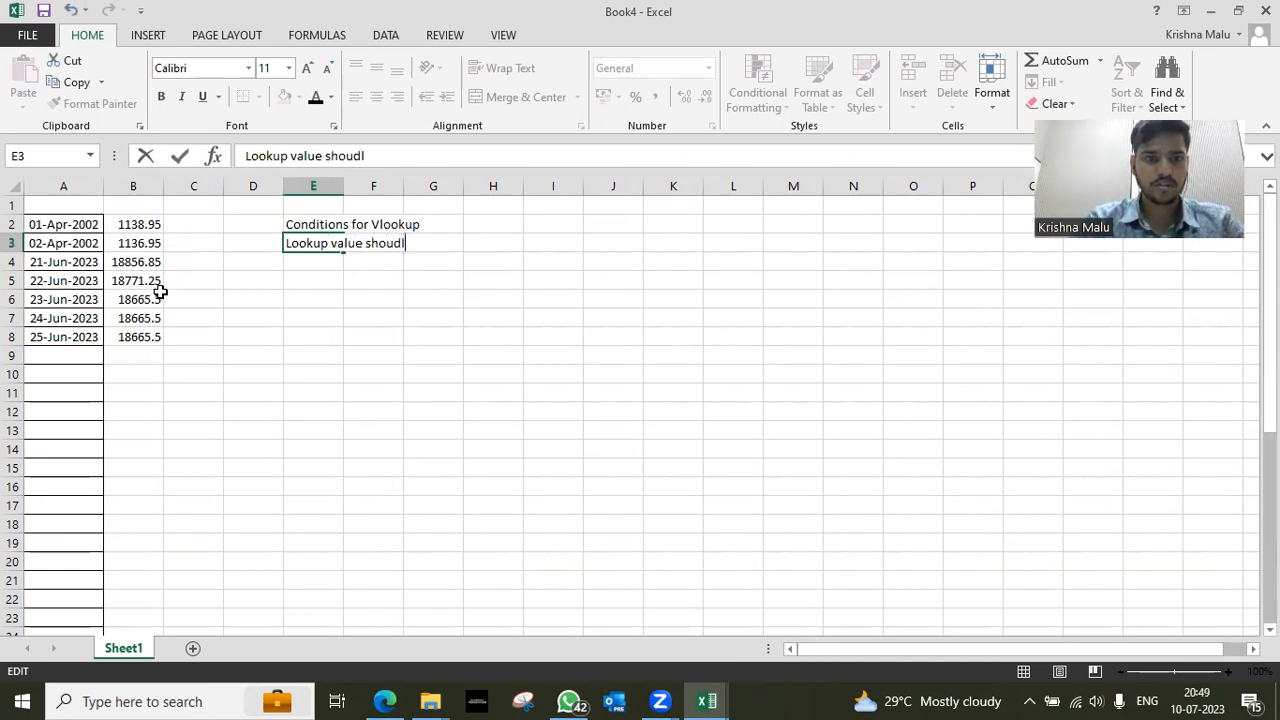
pyautogui.press('BackSpace')
pyautogui.press('BackSpace')
pyautogui.press('BackSpace')
pyautogui.write('d be samne')
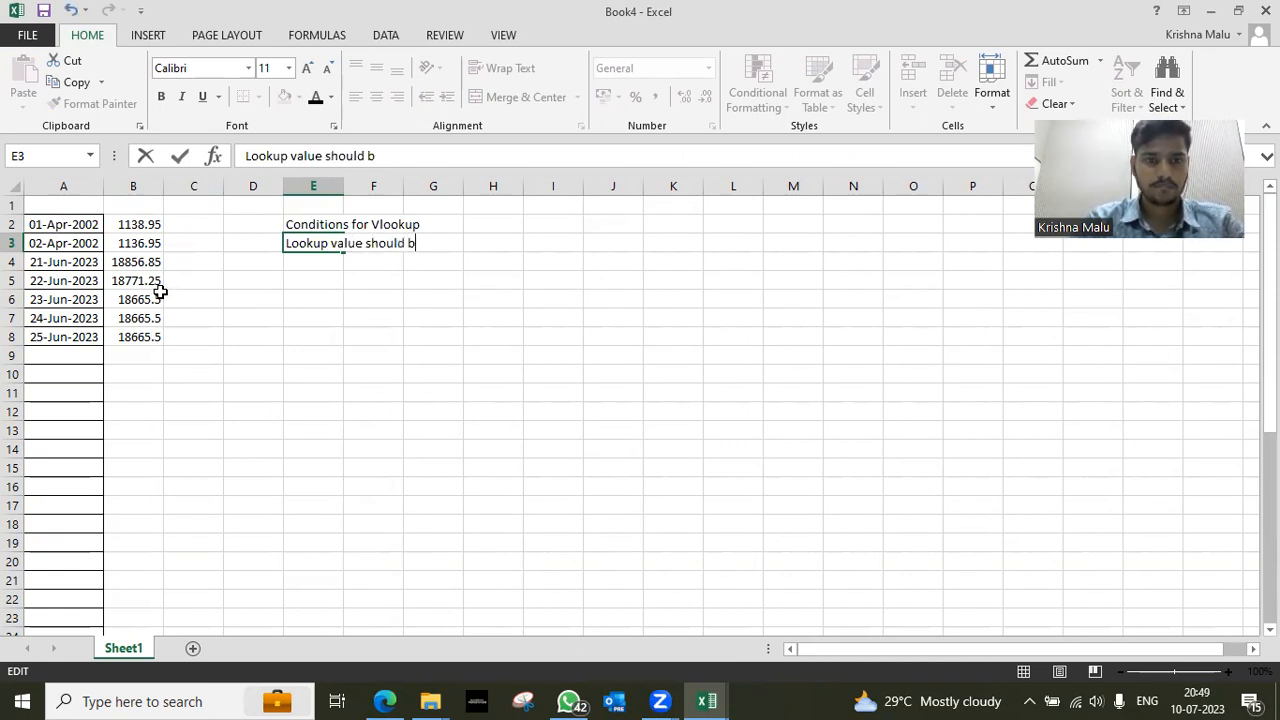
pyautogui.write('in ')
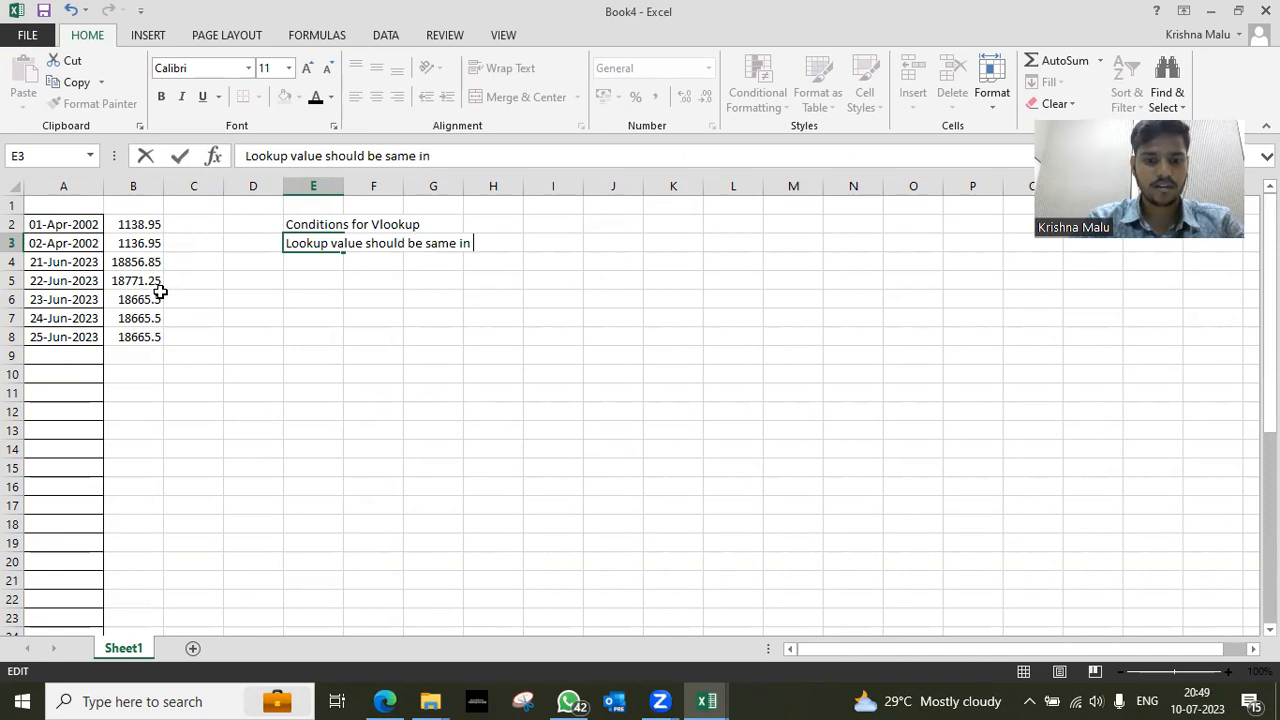
pyautogui.write('both sheets')
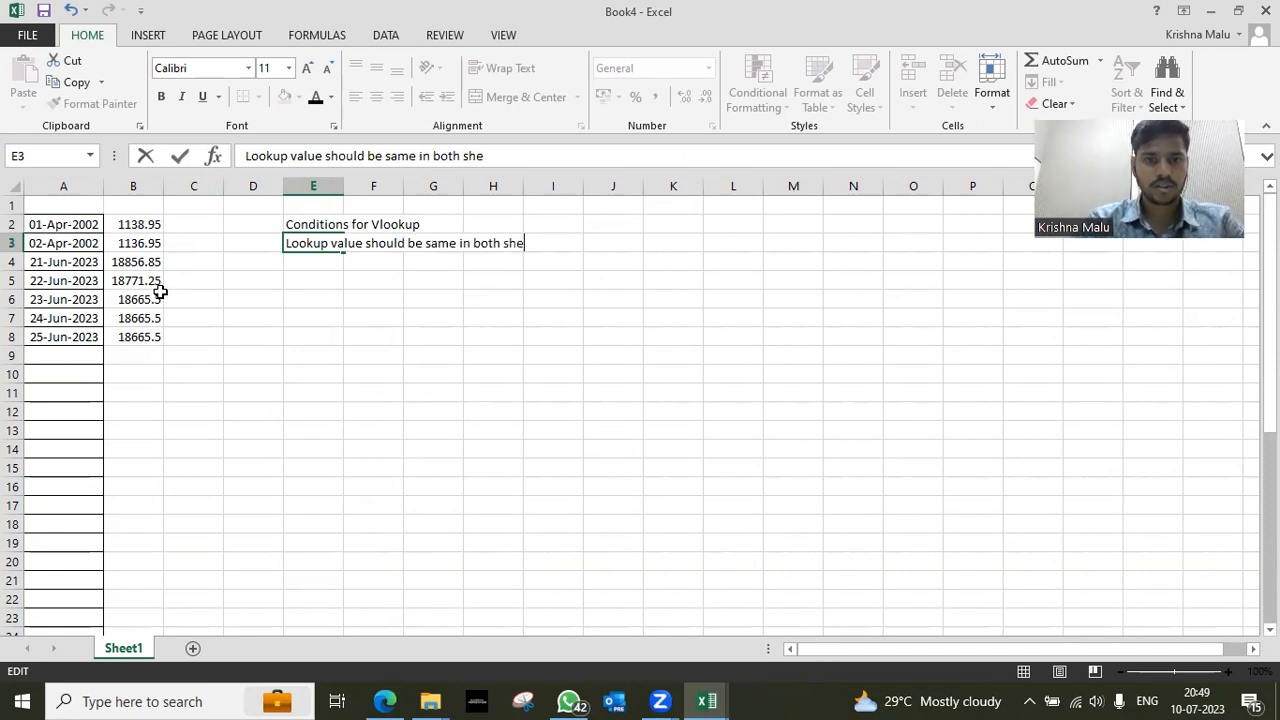
pyautogui.press('Return')
# Try the date 02-04-3002 in A3 to test the lookup in B3, and undo the change
pyautogui.press('Up')
pyautogui.press('Left')
pyautogui.press('Left')
pyautogui.press('Left')
pyautogui.press('Left')
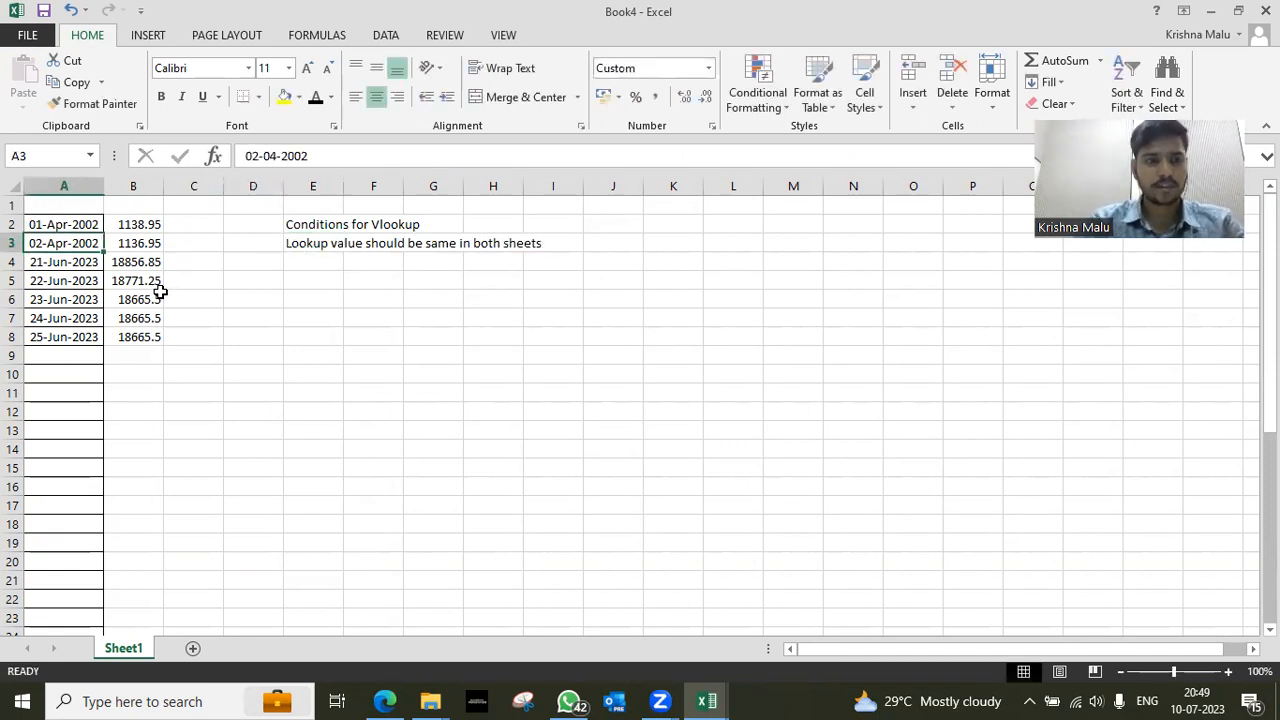
pyautogui.press('F2')
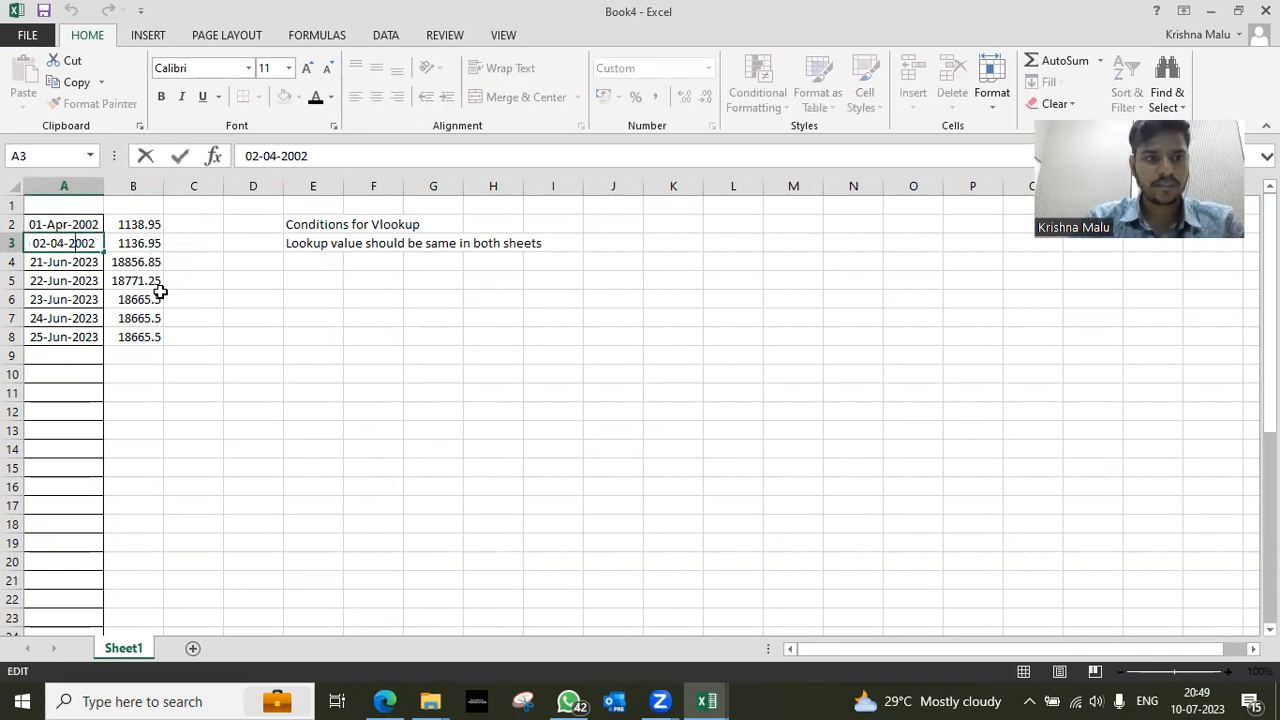
pyautogui.press('Return')
pyautogui.press('Up')
pyautogui.press('Right')
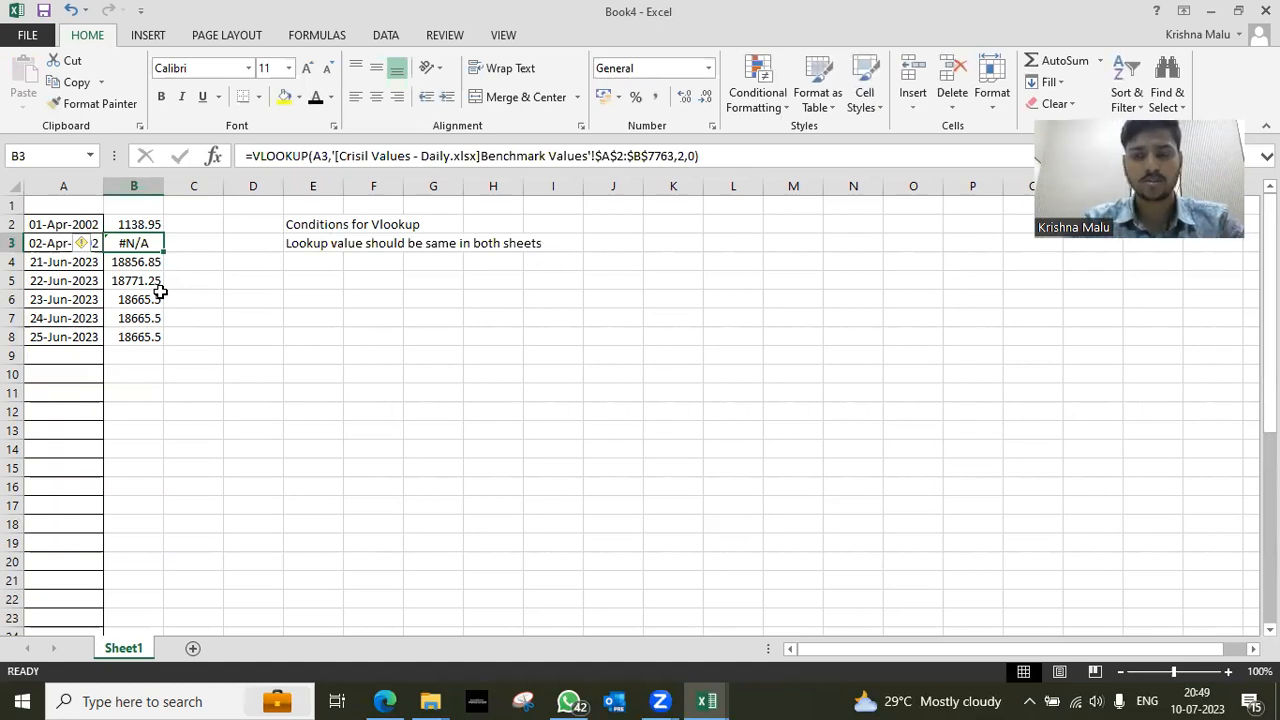
pyautogui.press('Left')
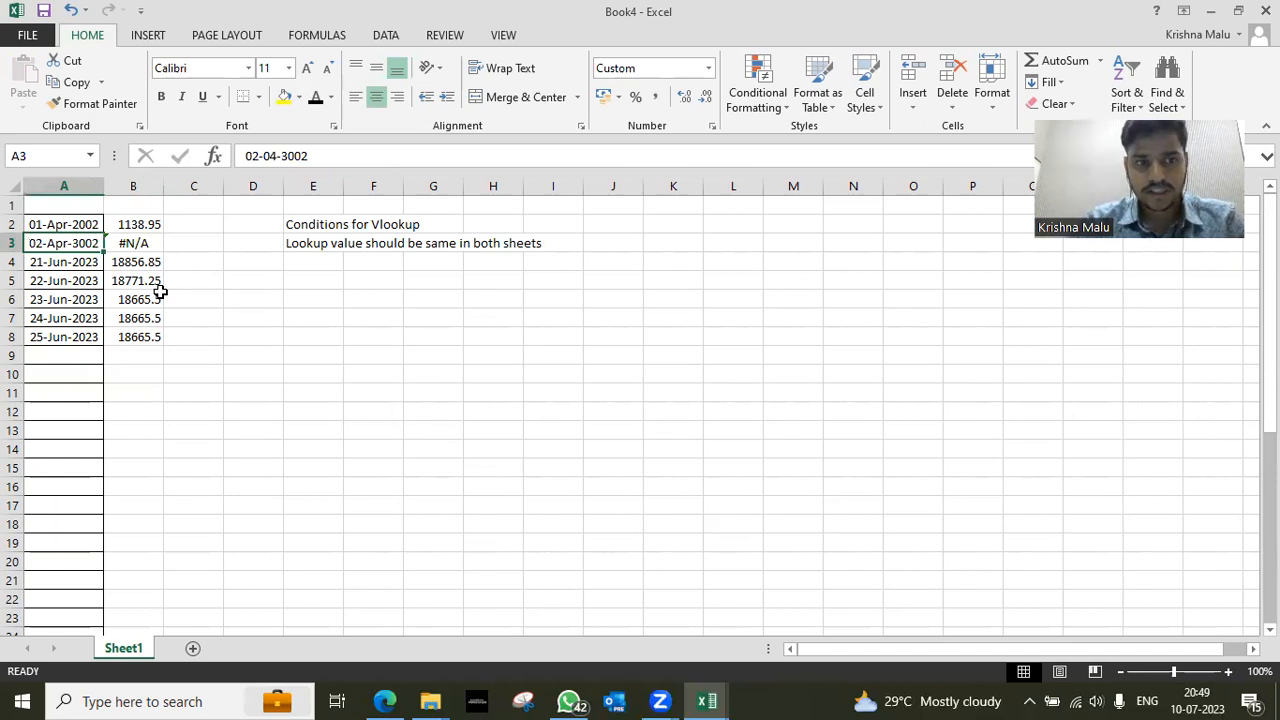
pyautogui.press('Right')
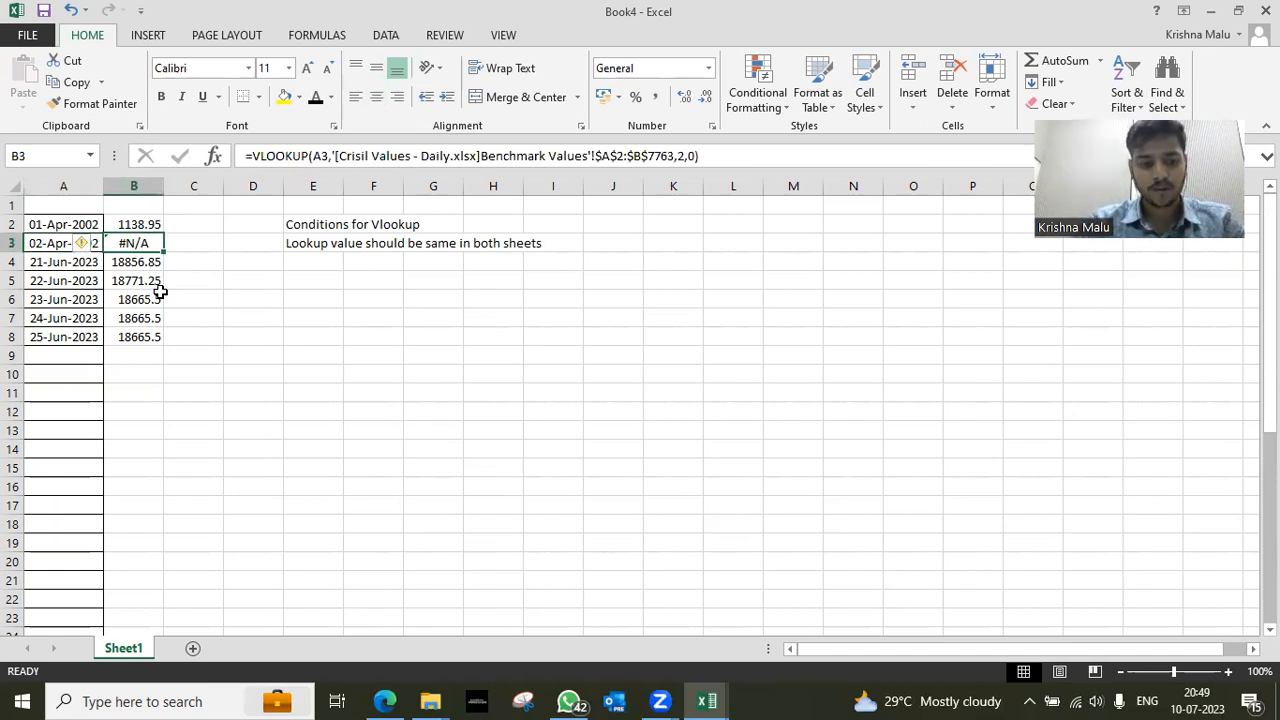
pyautogui.press('Left')
# Add the number "1." in front of the lookup value condition in E3
pyautogui.press('Right')
pyautogui.press('Right')
pyautogui.press('Right')
pyautogui.press('Right')
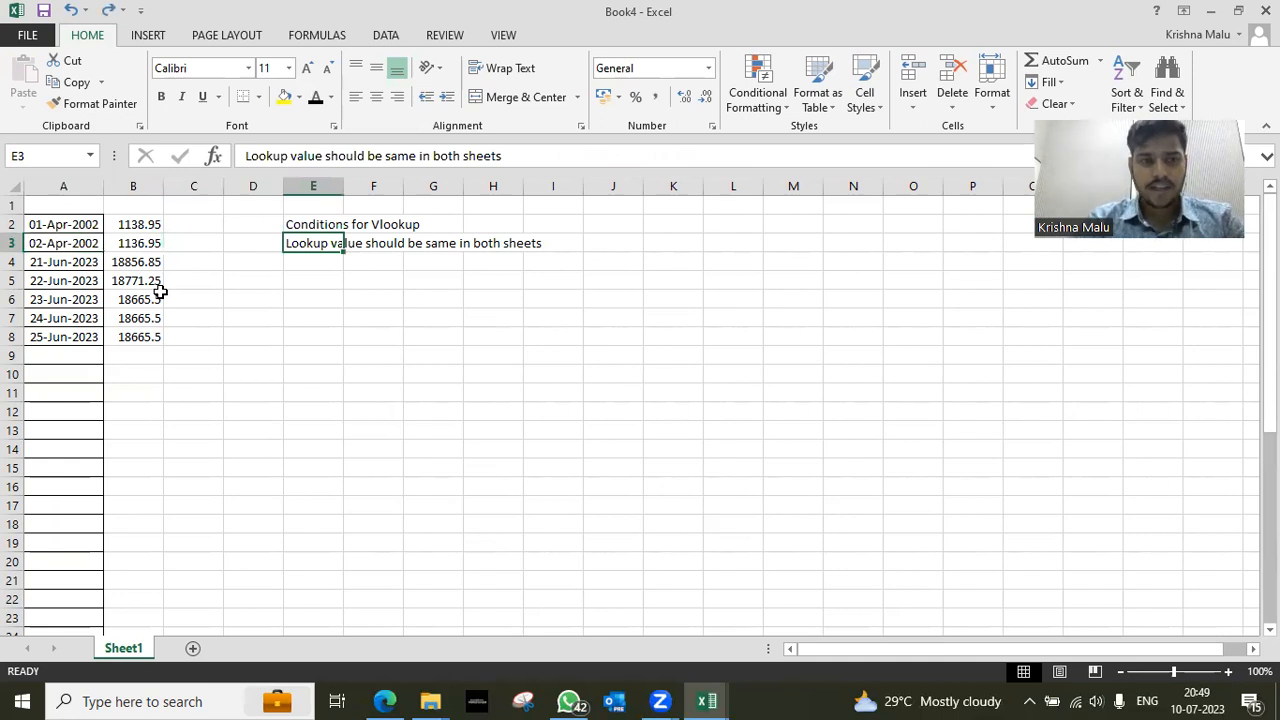
pyautogui.press('F2')
pyautogui.hotkey('ctrl', 'Left')
pyautogui.hotkey('ctrl', 'Left')
pyautogui.hotkey('ctrl', 'Left')
pyautogui.hotkey('ctrl', 'Left')
pyautogui.hotkey('ctrl', 'Left')
pyautogui.hotkey('ctrl', 'Left')
pyautogui.hotkey('ctrl', 'Left')
pyautogui.hotkey('ctrl', 'Left')
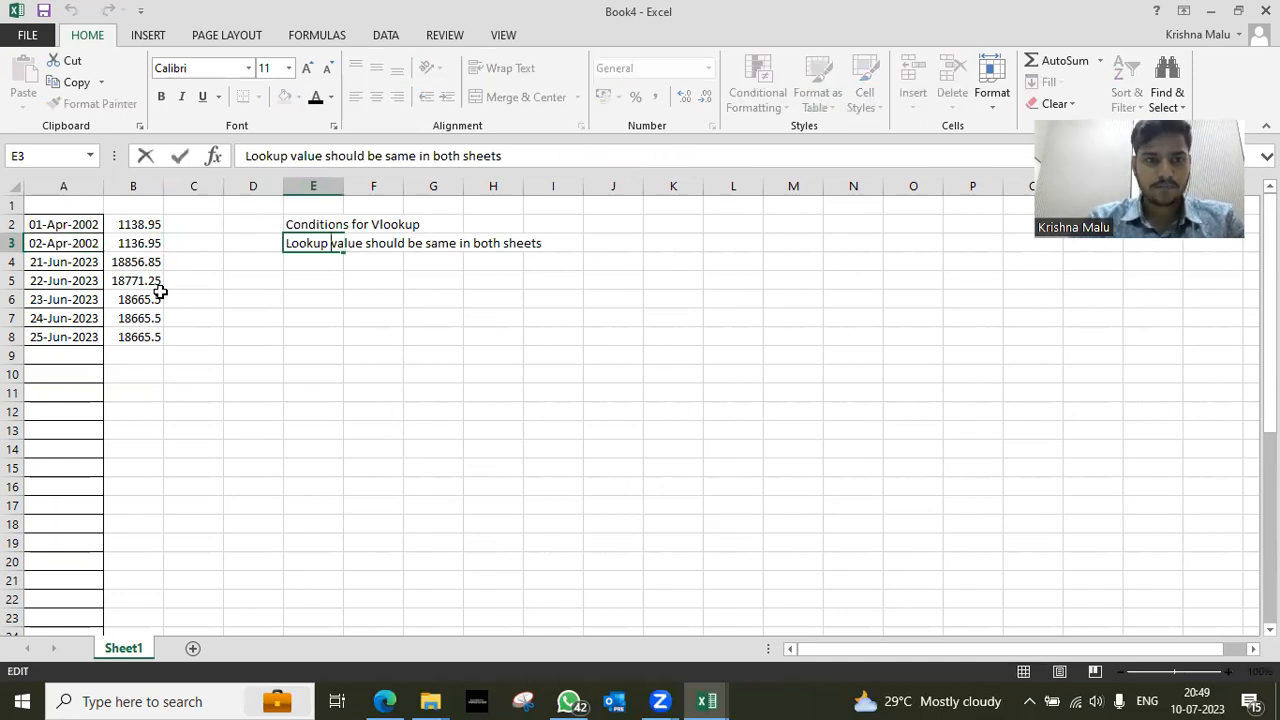
pyautogui.write('1.')
pyautogui.press('Return')
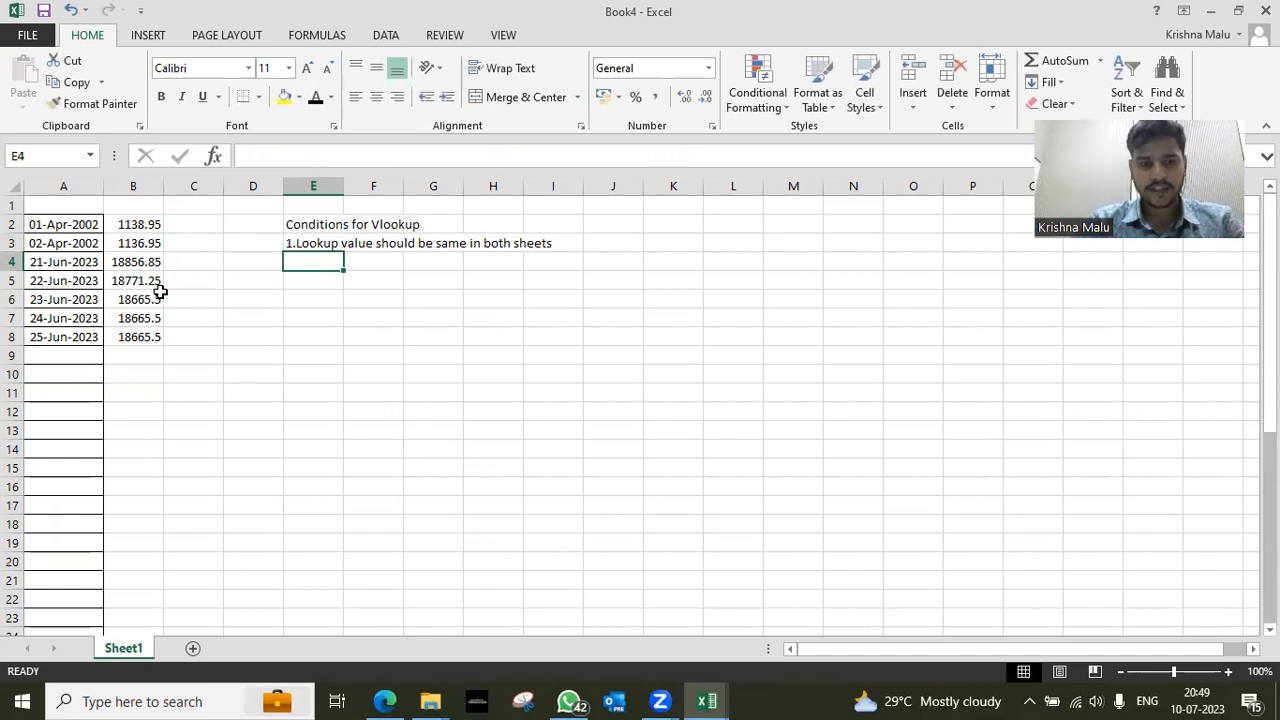
# Enter the second condition "2. Format should be same" in E4
pyautogui.write('2. Forma')
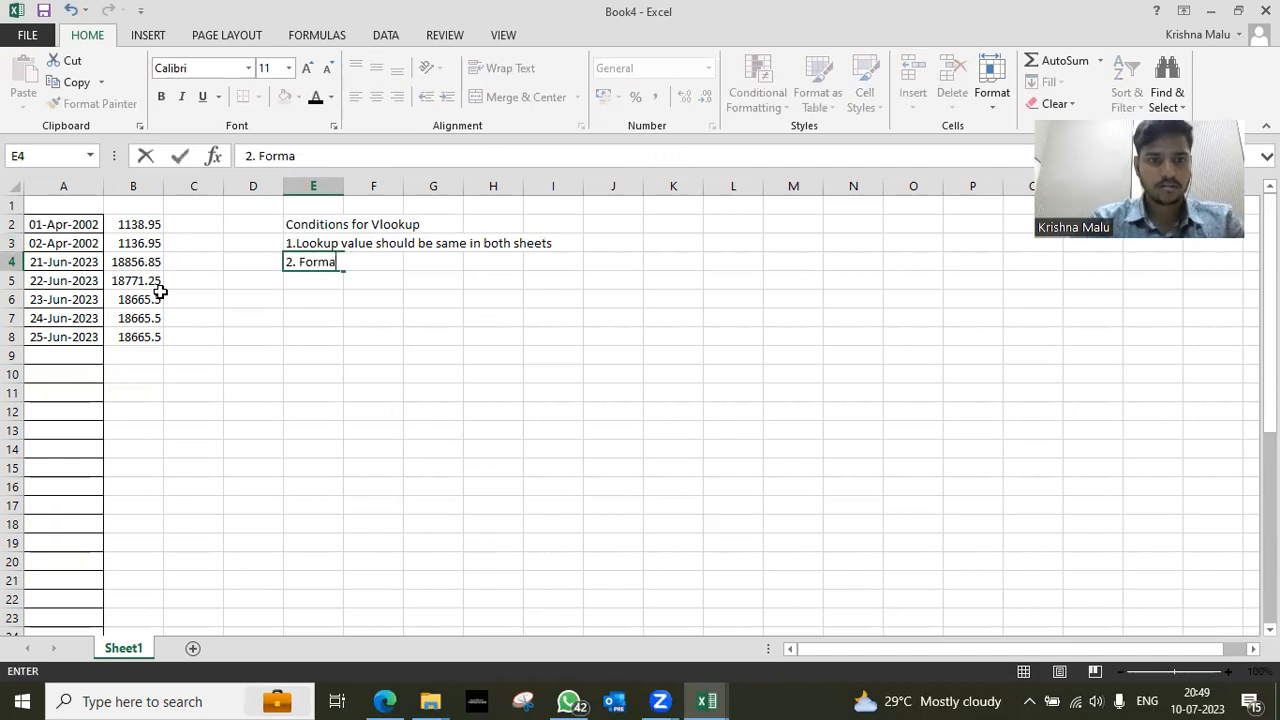
pyautogui.write('t should be same')
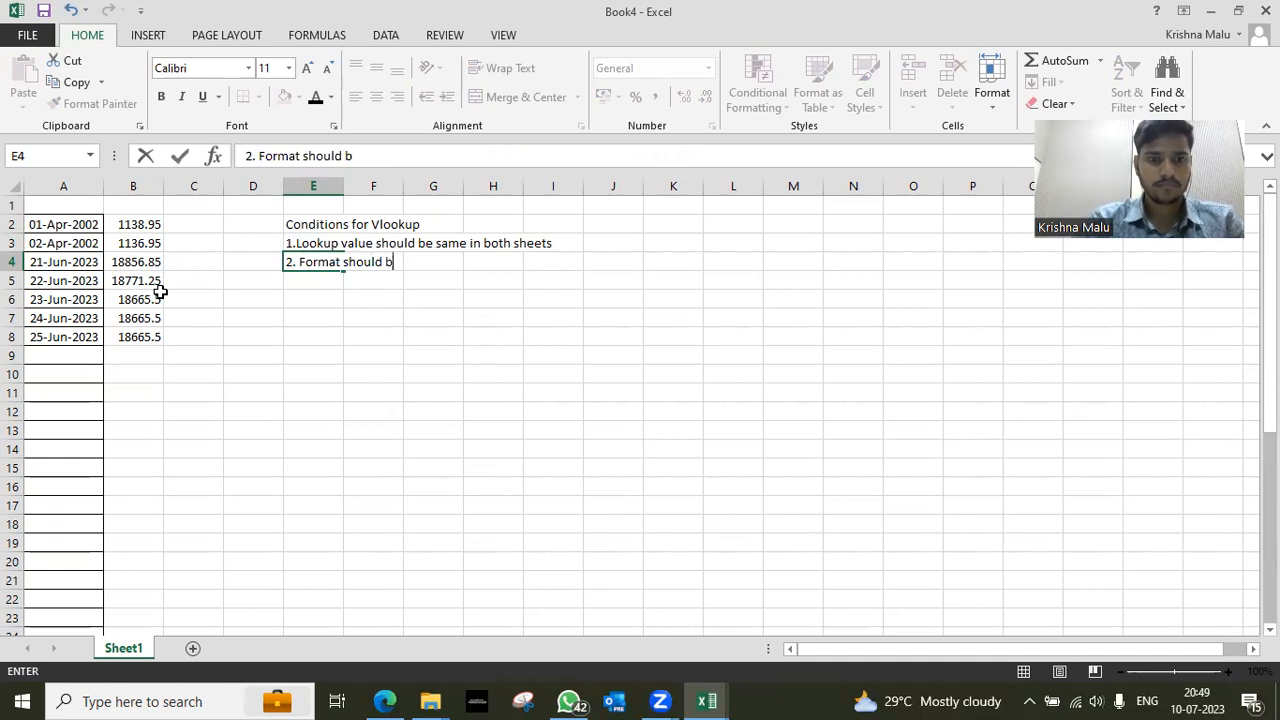
pyautogui.press('Return')
pyautogui.press('Up')
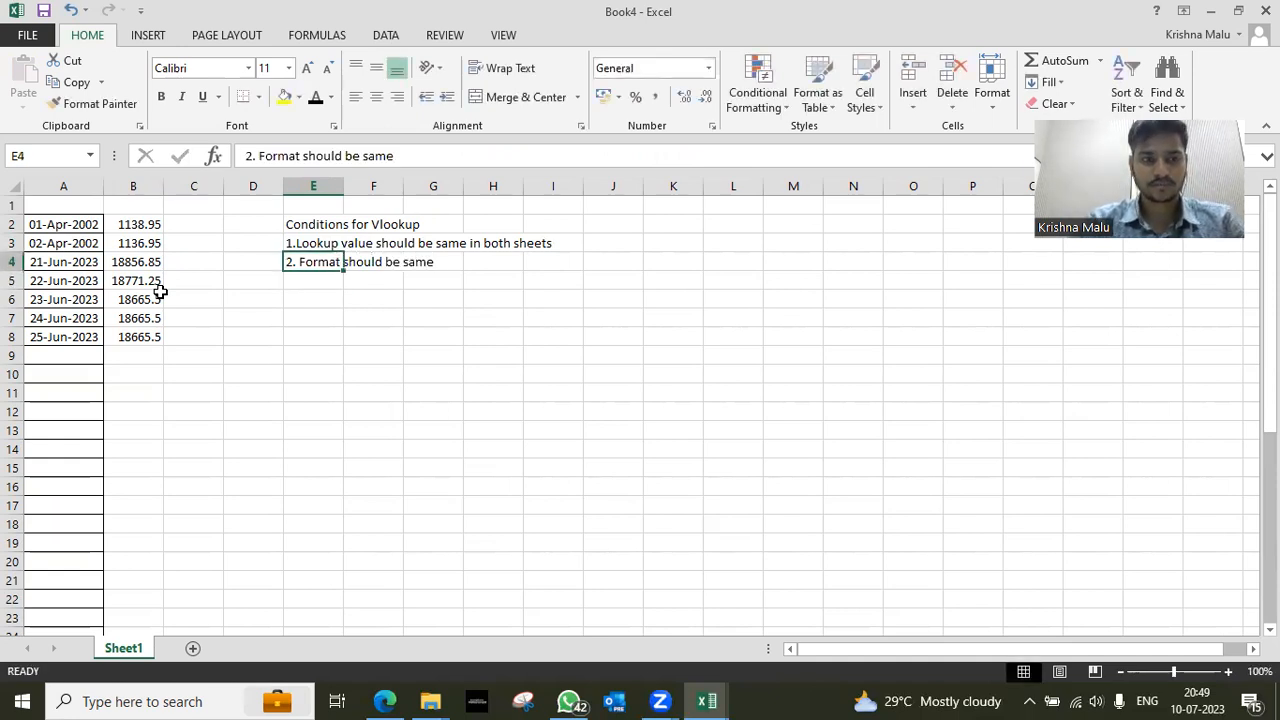
# Review the lookup dates in A2:A4 against the VLOOKUP conditions listed in column E
pyautogui.press('Left')
pyautogui.press('Left')
pyautogui.press('Left')
pyautogui.press('Left')
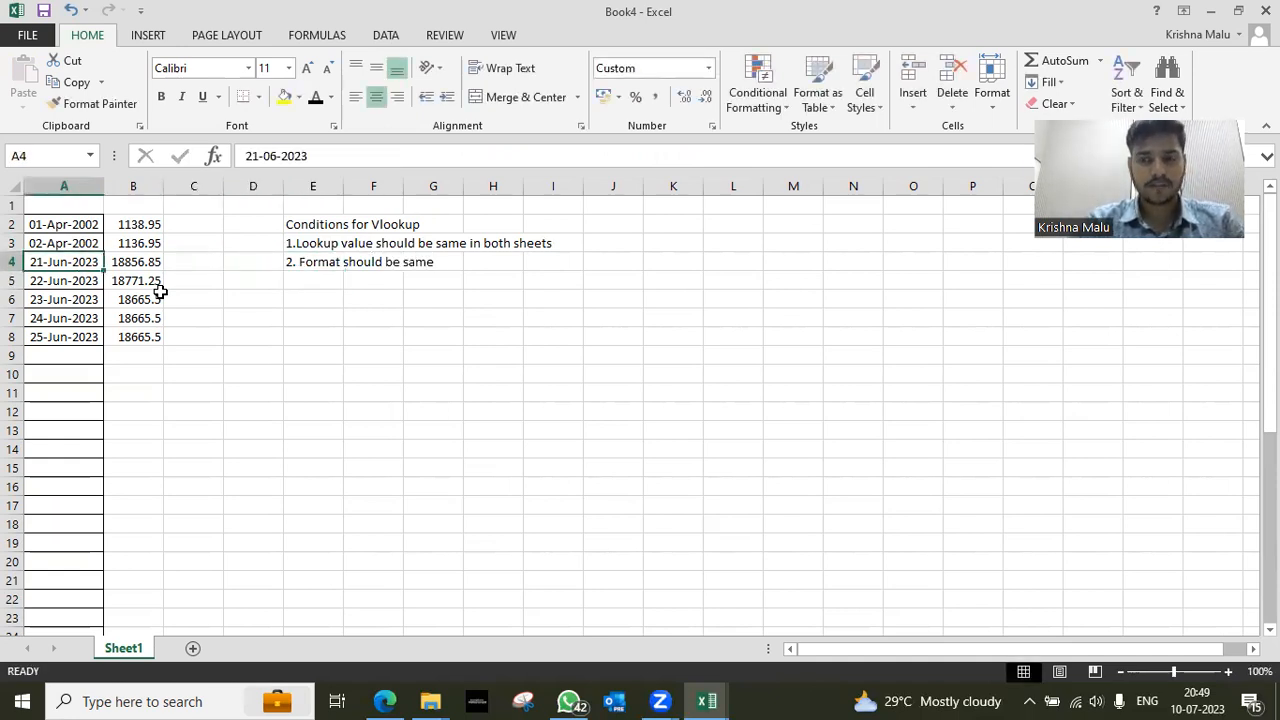
pyautogui.press('Up')
pyautogui.press('Up')
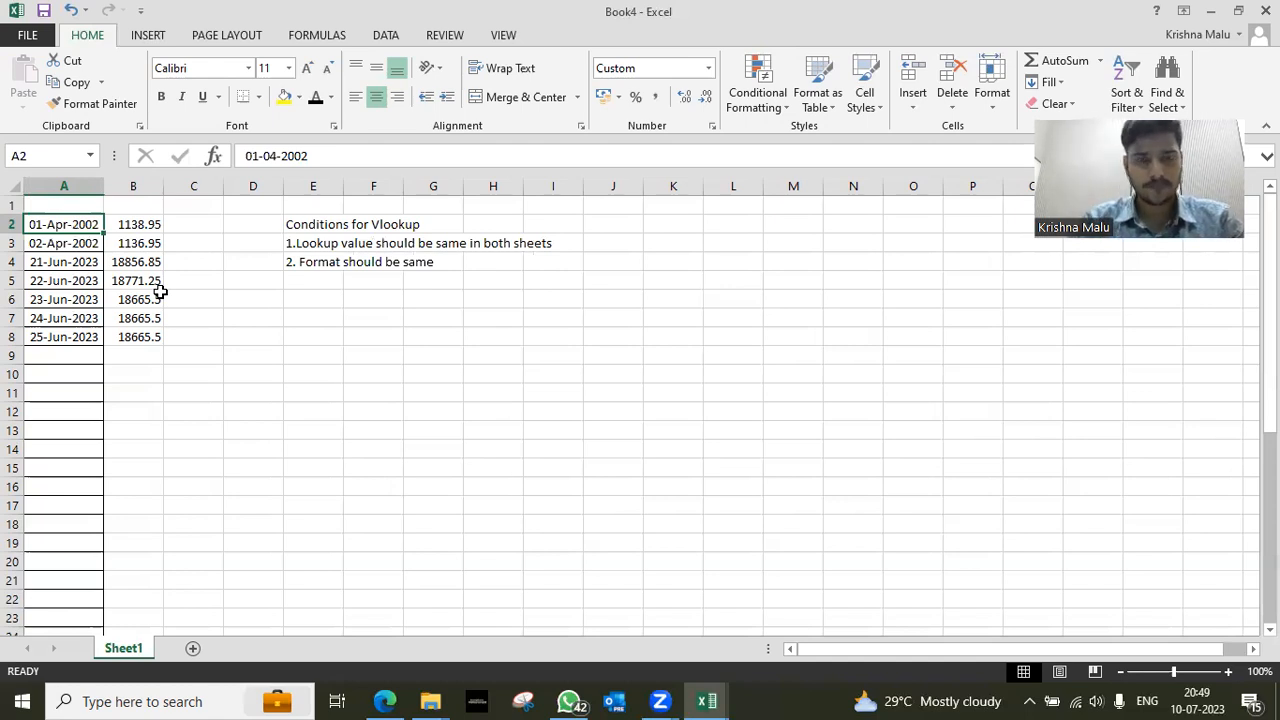
pyautogui.press('Right')
pyautogui.press('Right')
pyautogui.press('Right')
pyautogui.press('Down')
pyautogui.press('Right')
pyautogui.press('Up')
pyautogui.press('Down')
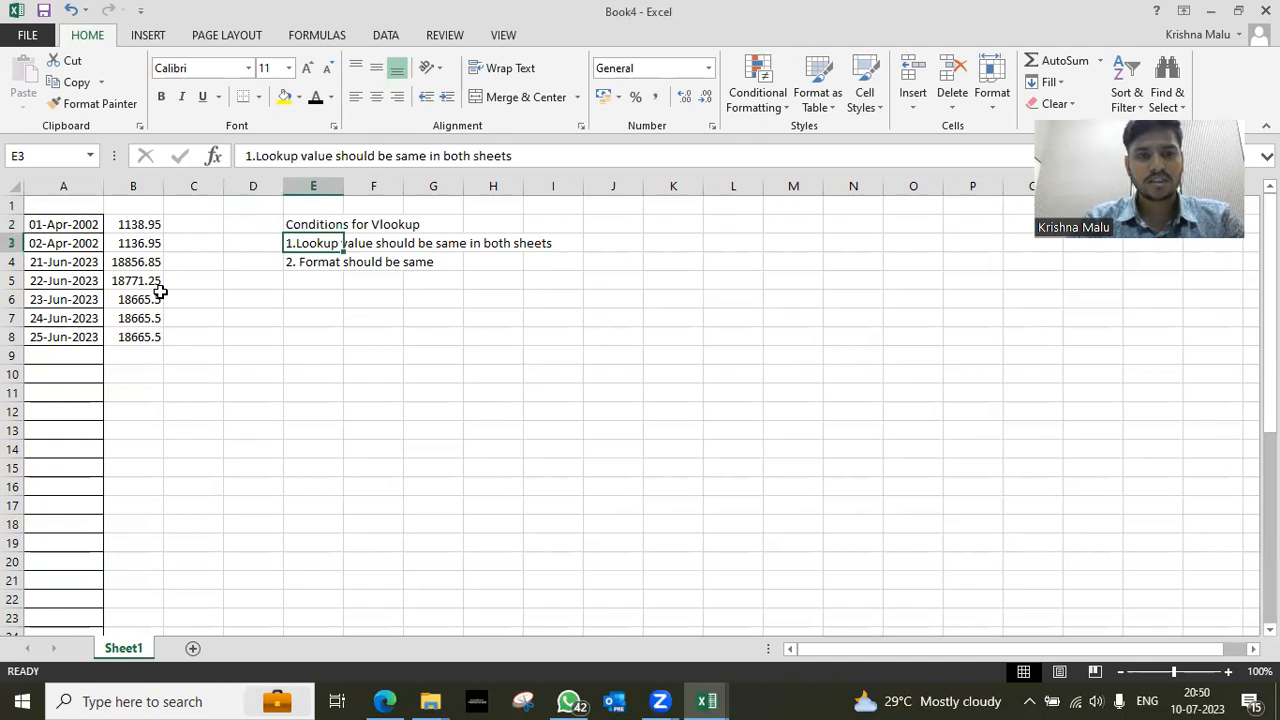
# Delete the VLOOKUP conditions heading and its two conditions from E2:E4
pyautogui.press('Down')
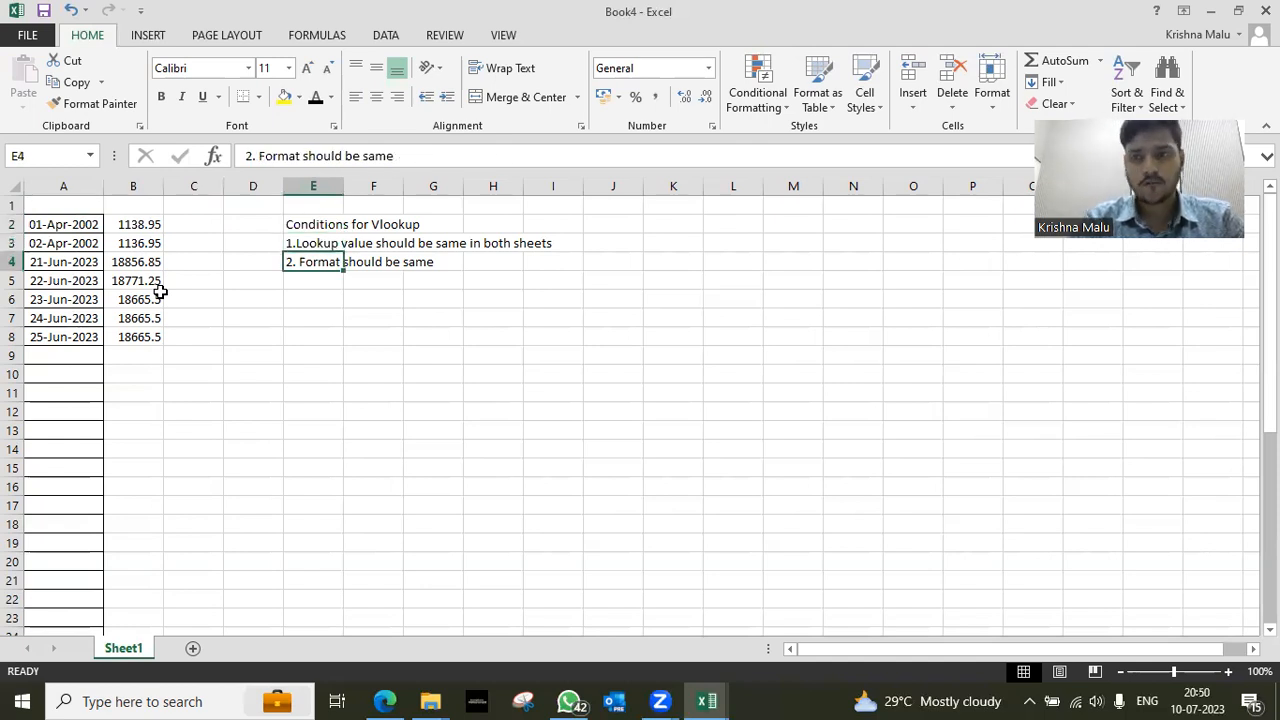
pyautogui.press('Up')
pyautogui.press('Up')
pyautogui.hotkey('shift', 'Down')
pyautogui.hotkey('shift', 'Down')
pyautogui.press('Delete')
pyautogui.press('Left')
pyautogui.press('Left')
# Switch to the Crisil Values - Daily workbook and examine the NIFTY, Crisil Short Term Bond Fund Index and Crisil Liquid Fund Index columns
pyautogui.hotkey('alt', 'Tab')
pyautogui.press('Up')
pyautogui.hotkey('ctrl', 'Up')
pyautogui.press('Down')
pyautogui.press('Up')
pyautogui.press('Right')
pyautogui.press('Right')
pyautogui.press('Right')
pyautogui.press('Right')
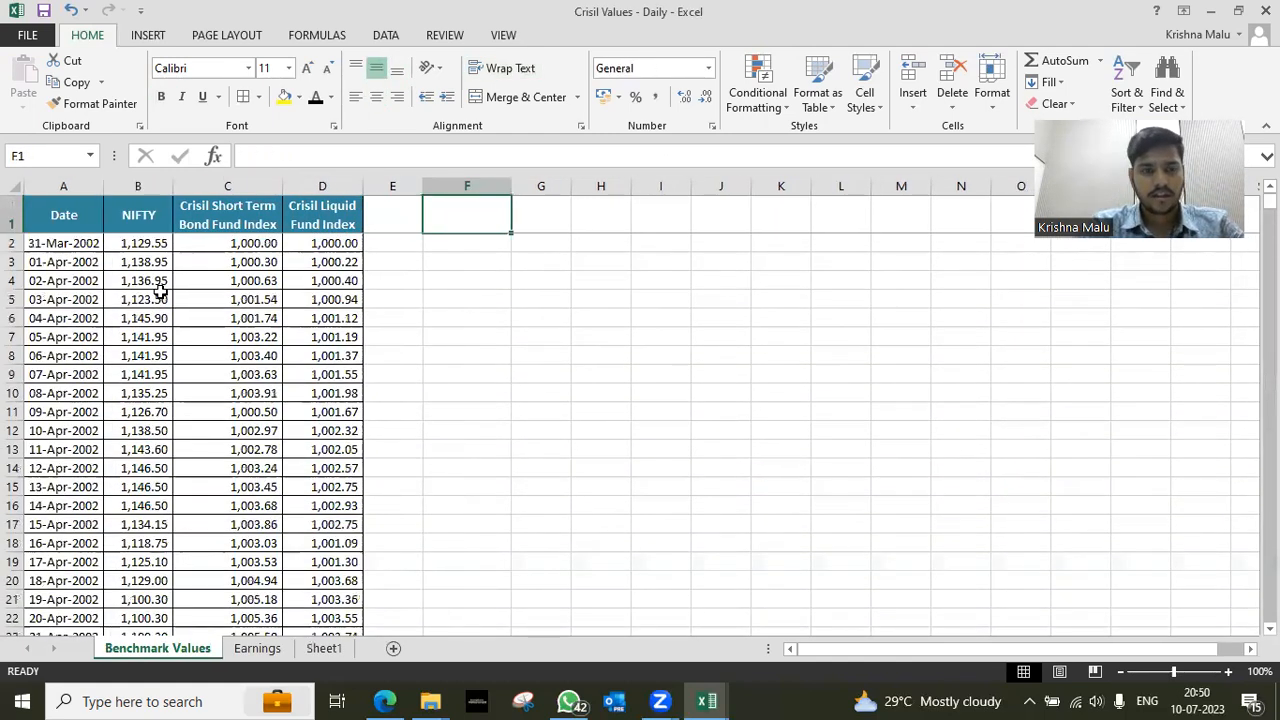
pyautogui.press('Left')
pyautogui.press('Left')
pyautogui.press('Down')
pyautogui.press('Up')
pyautogui.press('Left')
pyautogui.press('Left')
pyautogui.press('Left')
pyautogui.press('Down')
pyautogui.press('Down')
pyautogui.press('Down')
pyautogui.press('Up')
pyautogui.press('Up')
pyautogui.press('Right')
pyautogui.press('Up')
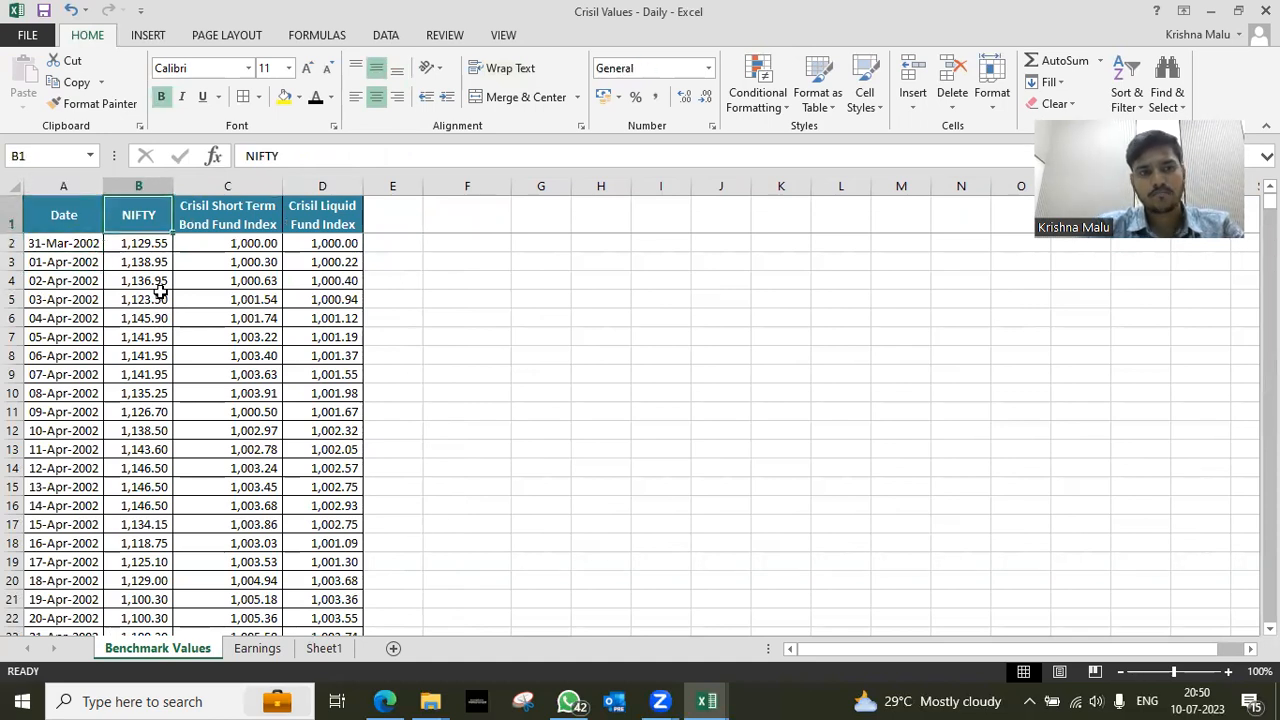
pyautogui.press('Right')
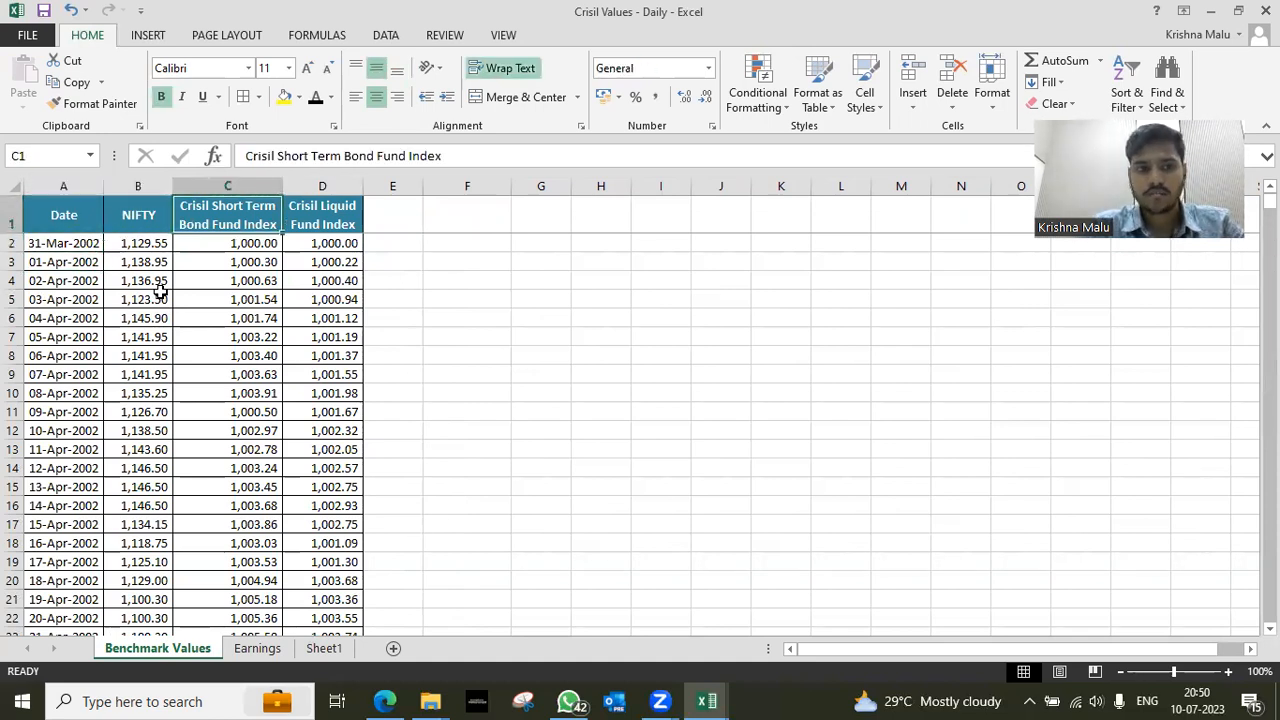
pyautogui.press('Right')
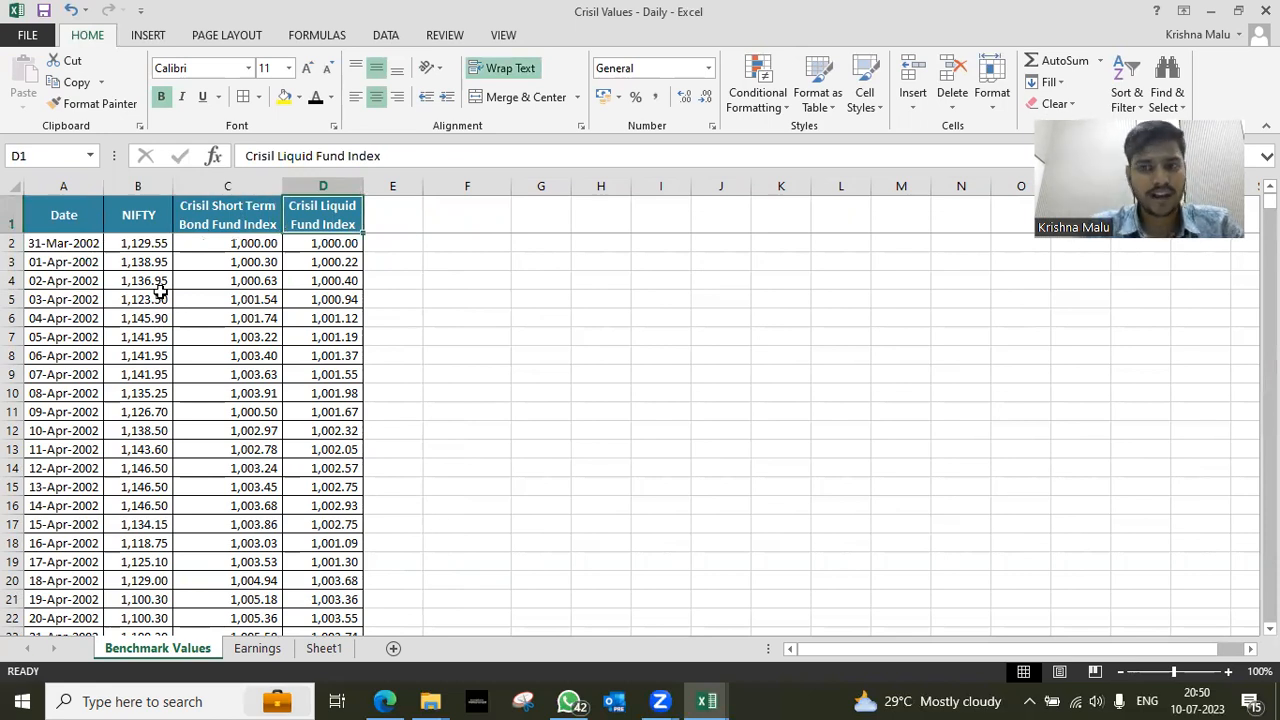
pyautogui.press('Left')
pyautogui.press('Left')
pyautogui.press('Down')
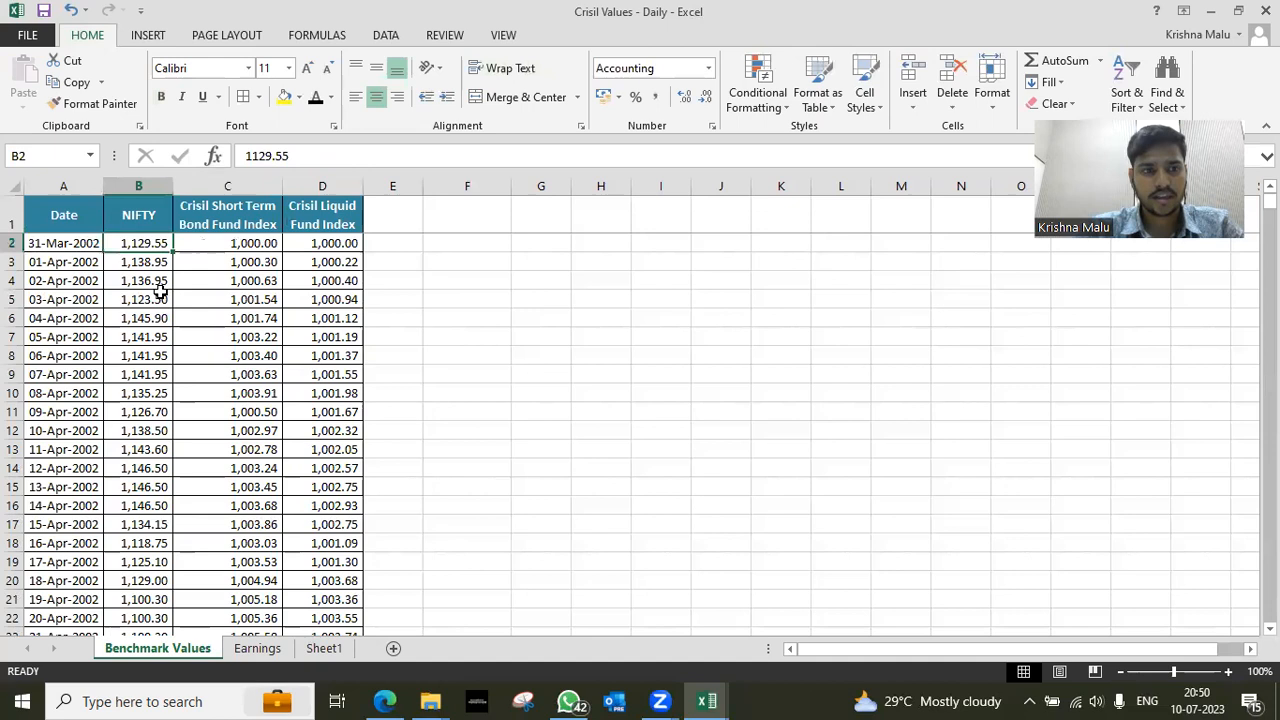
# Return to Book4 and enter the heading "Nifty" in B1
pyautogui.hotkey('ctrl', 'Tab')
pyautogui.press('Left')
pyautogui.press('Up')
pyautogui.write('Nity')
pyautogui.press('Left')
pyautogui.press('Left')
pyautogui.write('f')
pyautogui.press('Tab')
# Enter the headings "Crisil 1" in C1 and "Crisil 2" in D1
pyautogui.write('Cross')
pyautogui.press('BackSpace')
pyautogui.press('BackSpace')
pyautogui.press('BackSpace')
pyautogui.press('BackSpace')
pyautogui.write('risil 1')
pyautogui.press('Return')
pyautogui.press('Up')
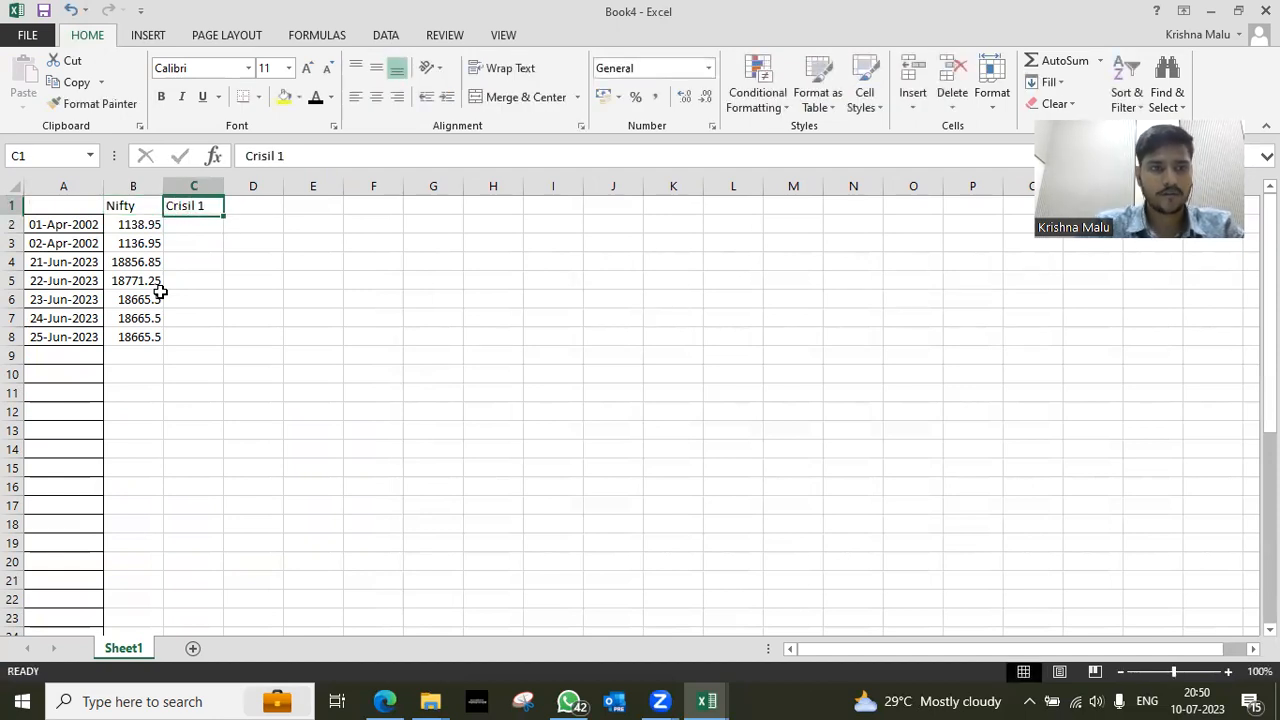
pyautogui.press('Right')
pyautogui.write('Crisil 2')
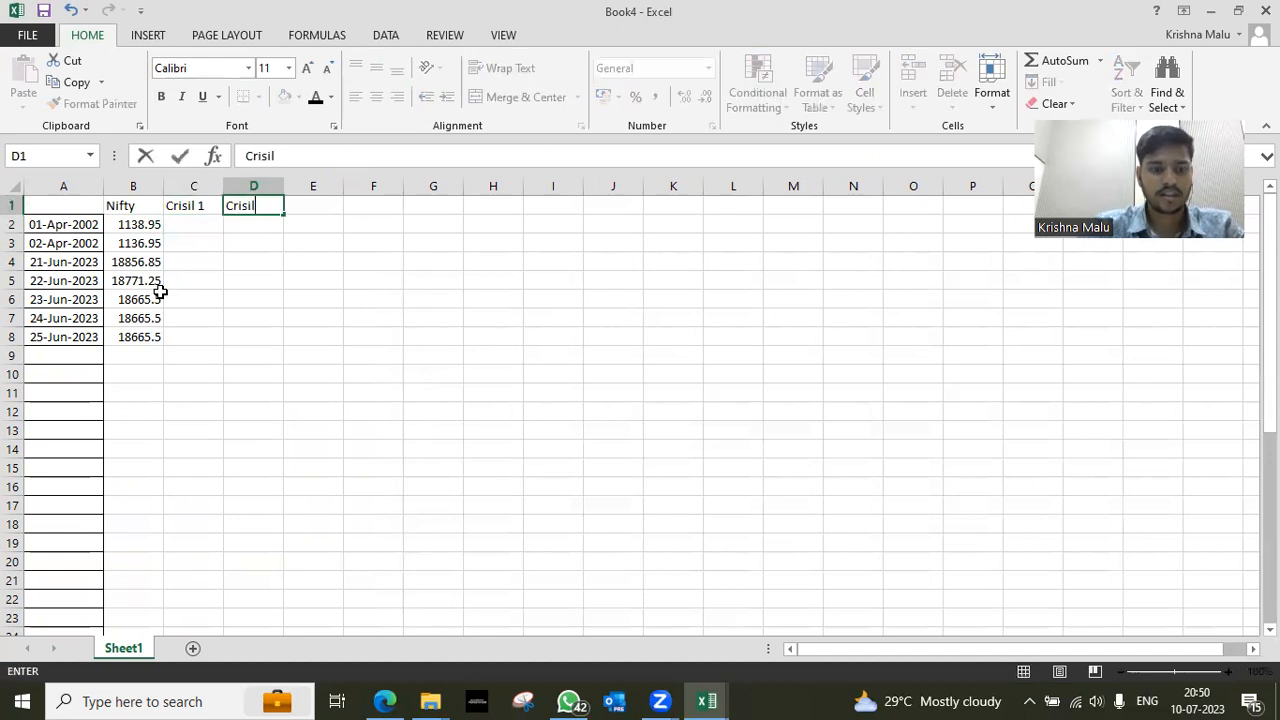
pyautogui.press('Return')
pyautogui.press('Left')
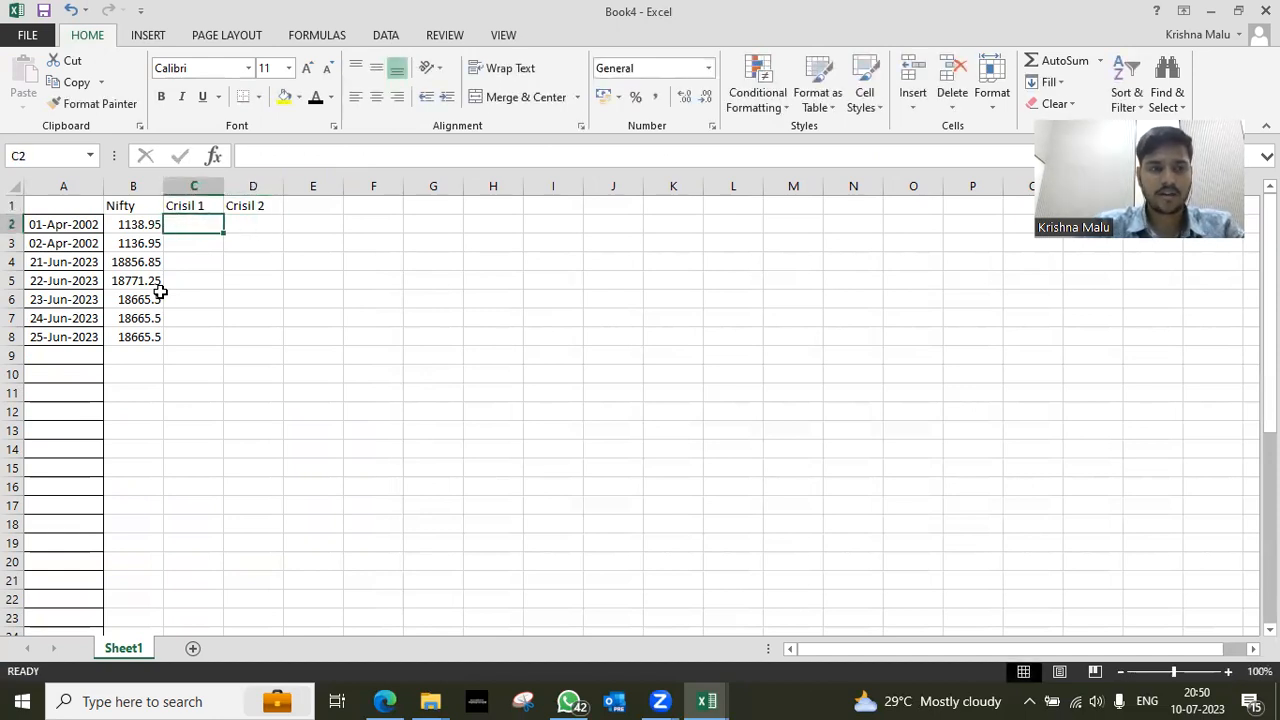
# Start a VLOOKUP formula in C2 with A2 as the lookup value and switch to the Crisil Values - Daily workbook
pyautogui.write('=vl')
pyautogui.press('Tab')
pyautogui.press('Left')
pyautogui.press('Left')
pyautogui.write(',')
pyautogui.hotkey('ctrl', 'Tab')
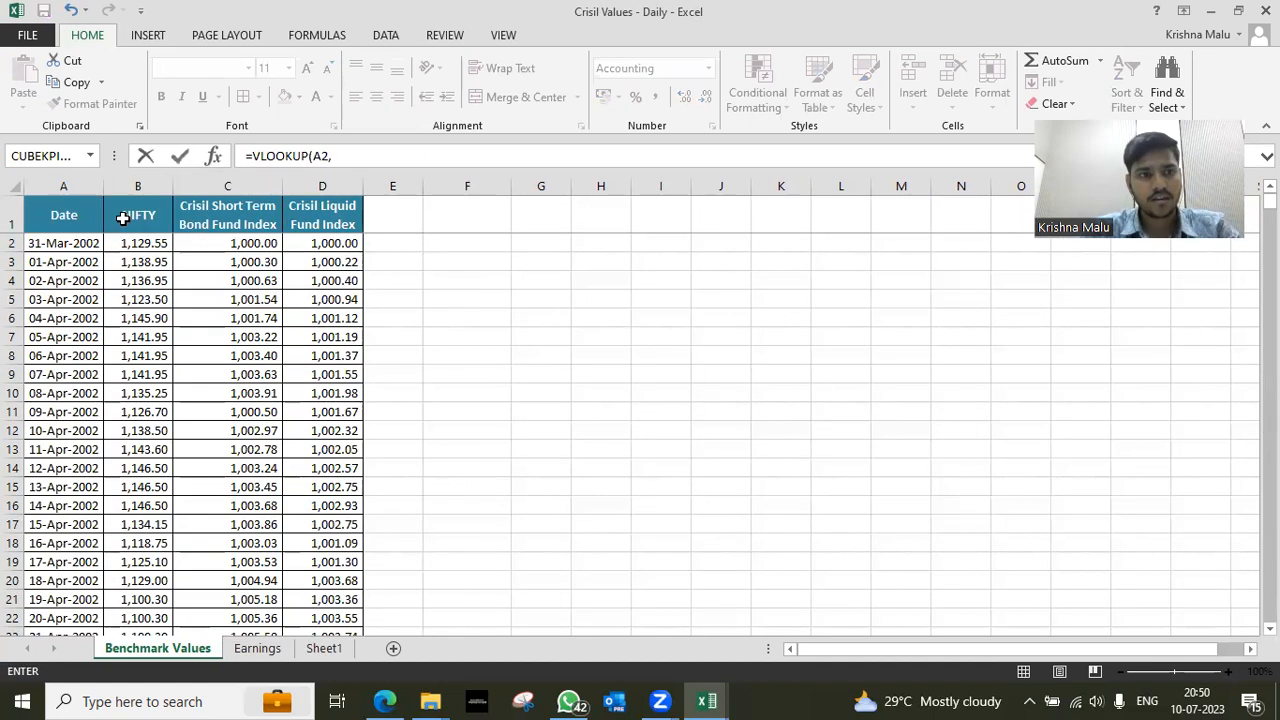
pyautogui.click(70, 184)
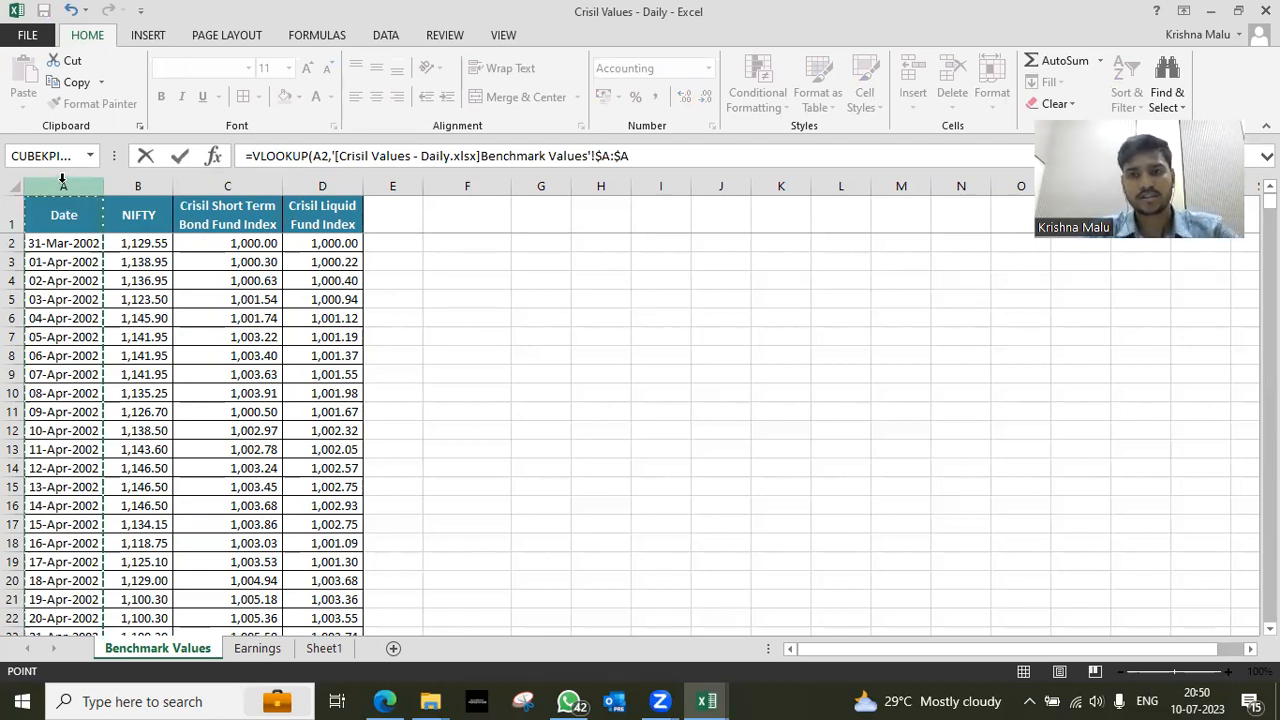
pyautogui.click(63, 250)
pyautogui.press('F4')
pyautogui.hotkey('ctrl', 'shift', 'Down')
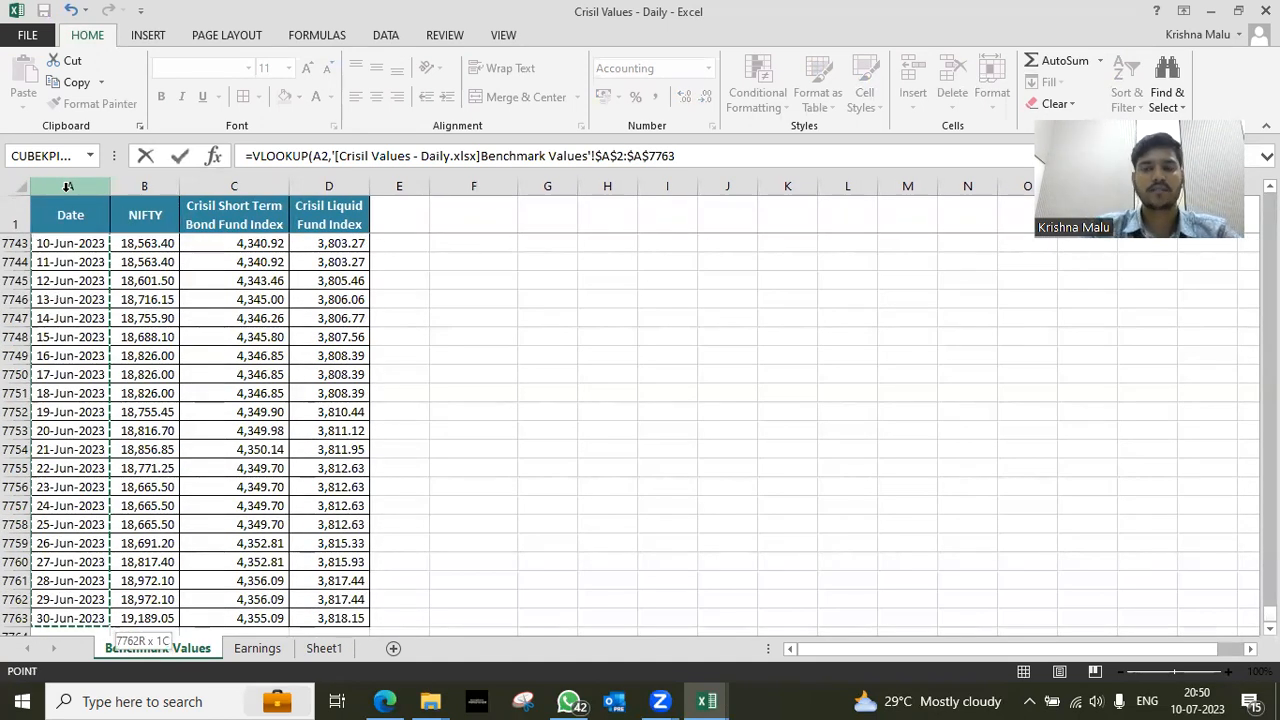
# Complete the VLOOKUP with Benchmark Values columns $A:$D as table array, column index 3 and range lookup 0
pyautogui.click(72, 185)
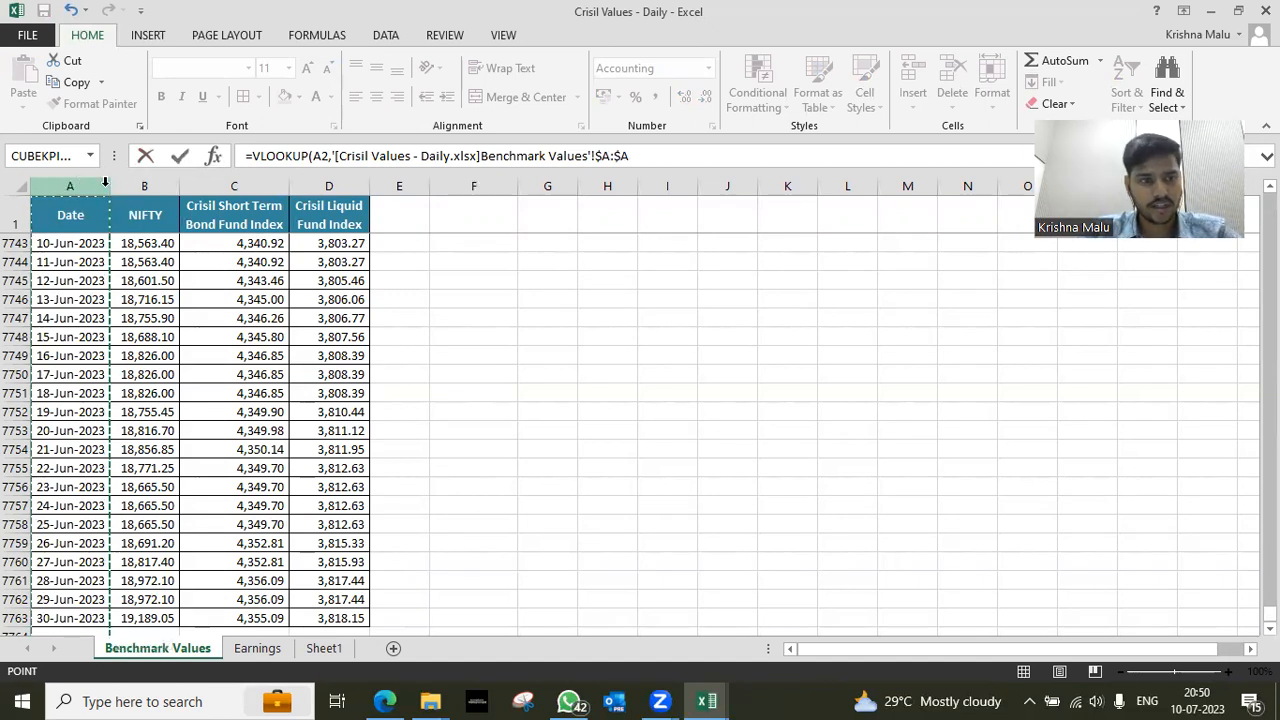
pyautogui.moveTo(104, 185); pyautogui.dragTo(311, 197)
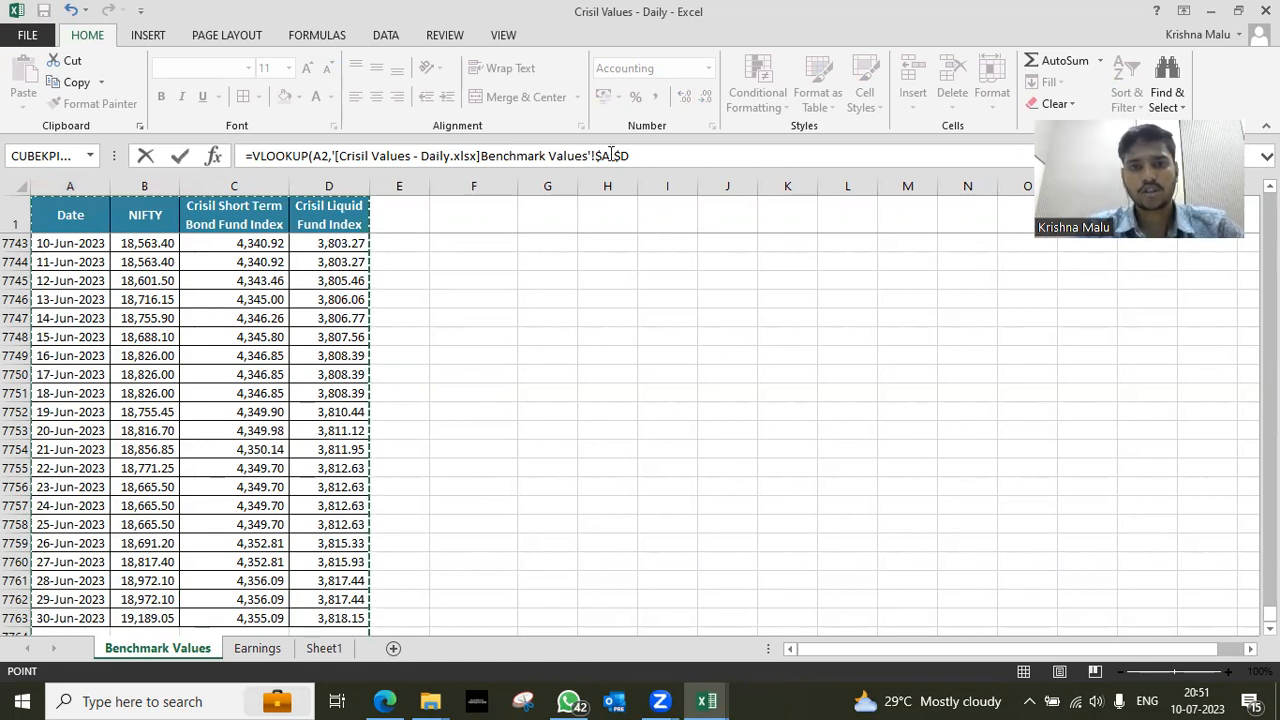
pyautogui.click(648, 155)
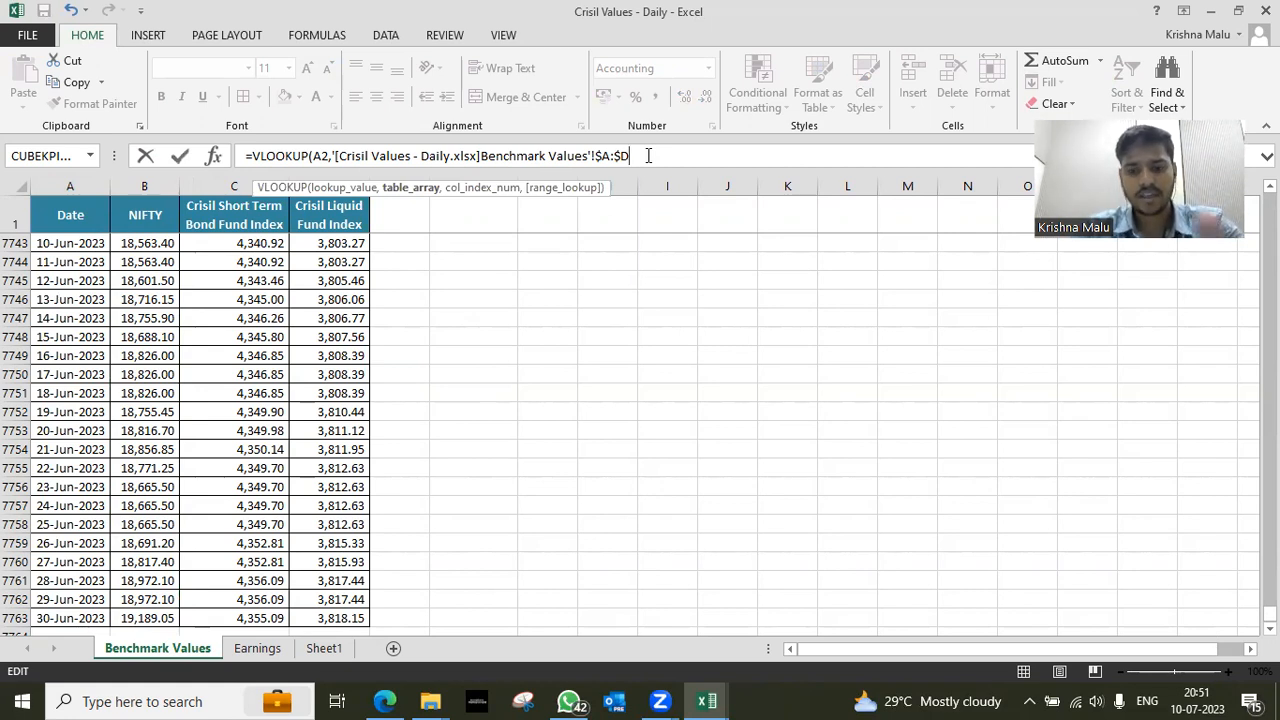
pyautogui.write(',3')
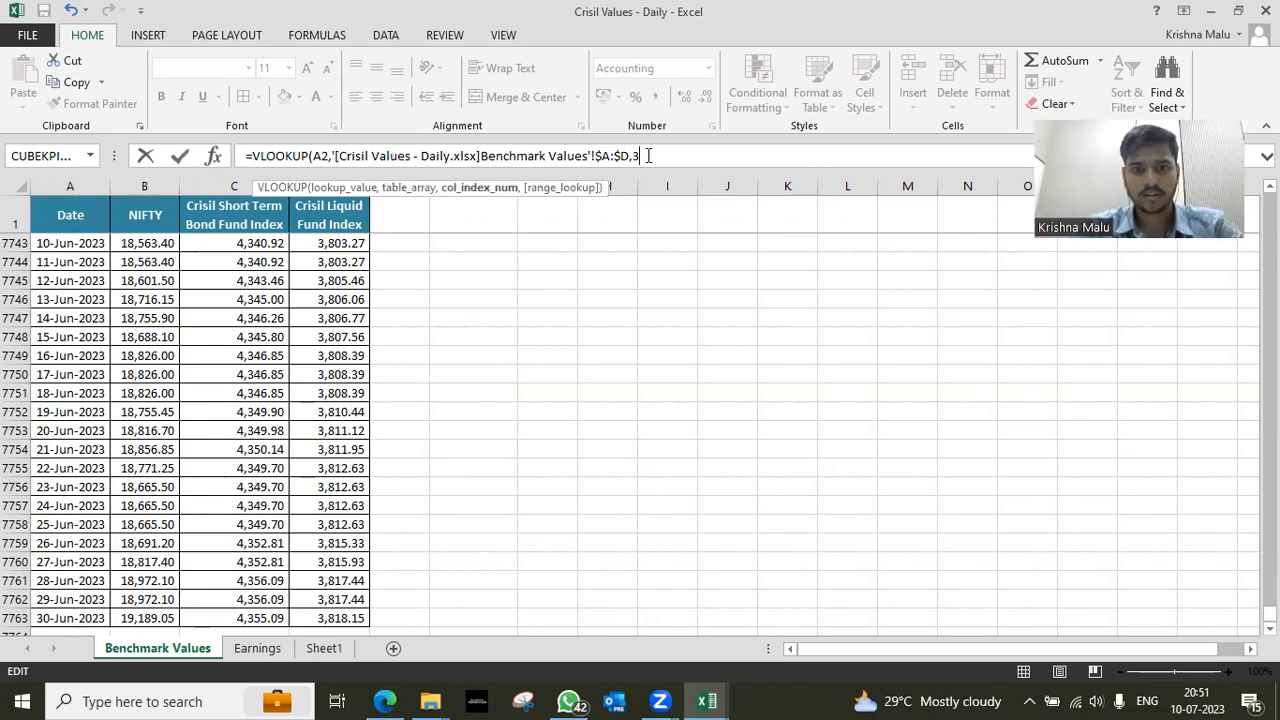
pyautogui.write(',')
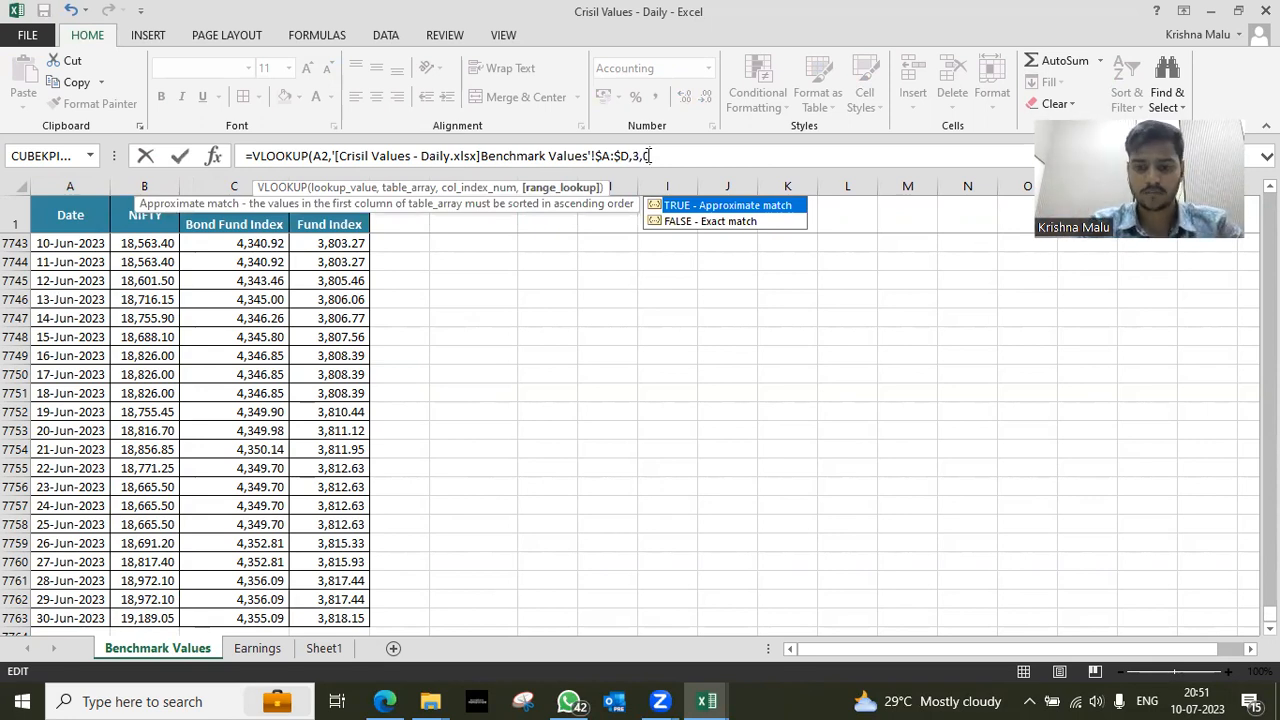
pyautogui.write('0')
pyautogui.press('Return')
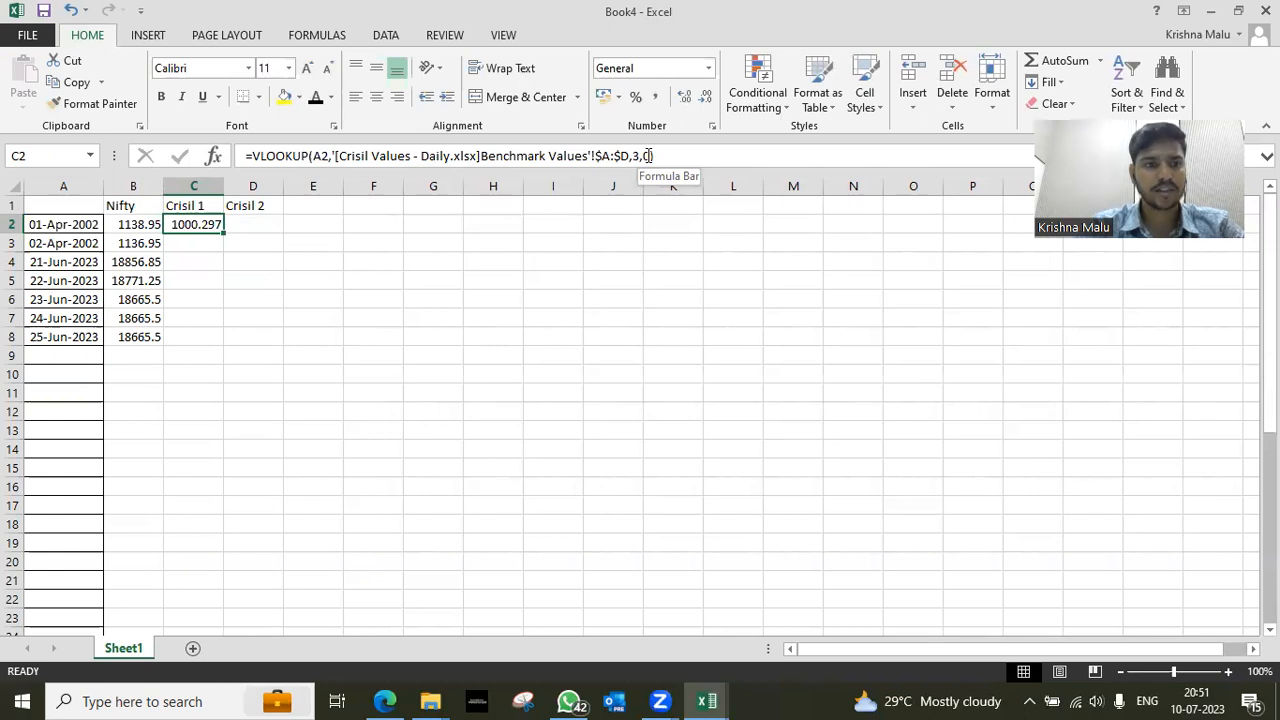
# Check the Crisil Short Term Bond Fund Index for 01-Apr-2002 in the Benchmark Values sheet of the Crisil Values - Daily workbook
pyautogui.press('Left')
pyautogui.press('Left')
pyautogui.hotkey('alt', 'Tab')
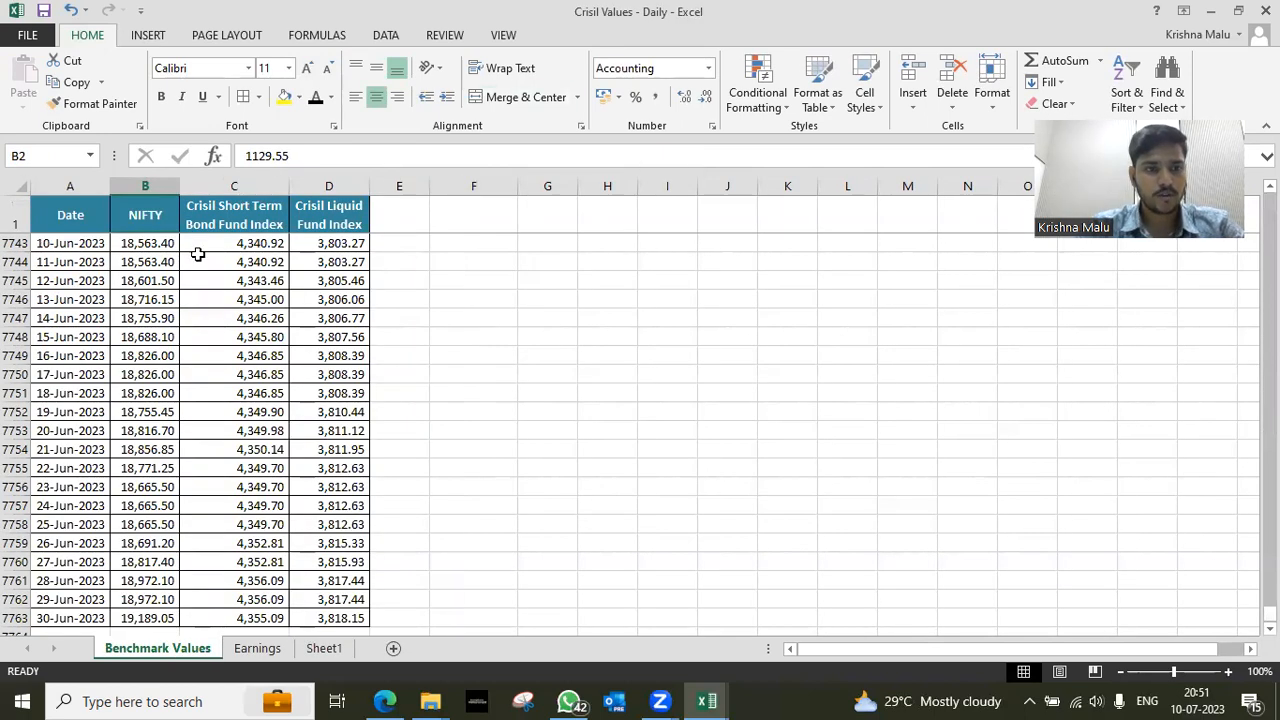
pyautogui.click(186, 267)
pyautogui.hotkey('ctrl', 'Up')
pyautogui.press('Down')
pyautogui.press('Down')
pyautogui.press('Up')
pyautogui.press('Down')
# Compare the C2 lookup result in Book4 with Benchmark Values cell C3, and show C3 with three decimal places
pyautogui.hotkey('alt', 'Tab')
pyautogui.press('Right')
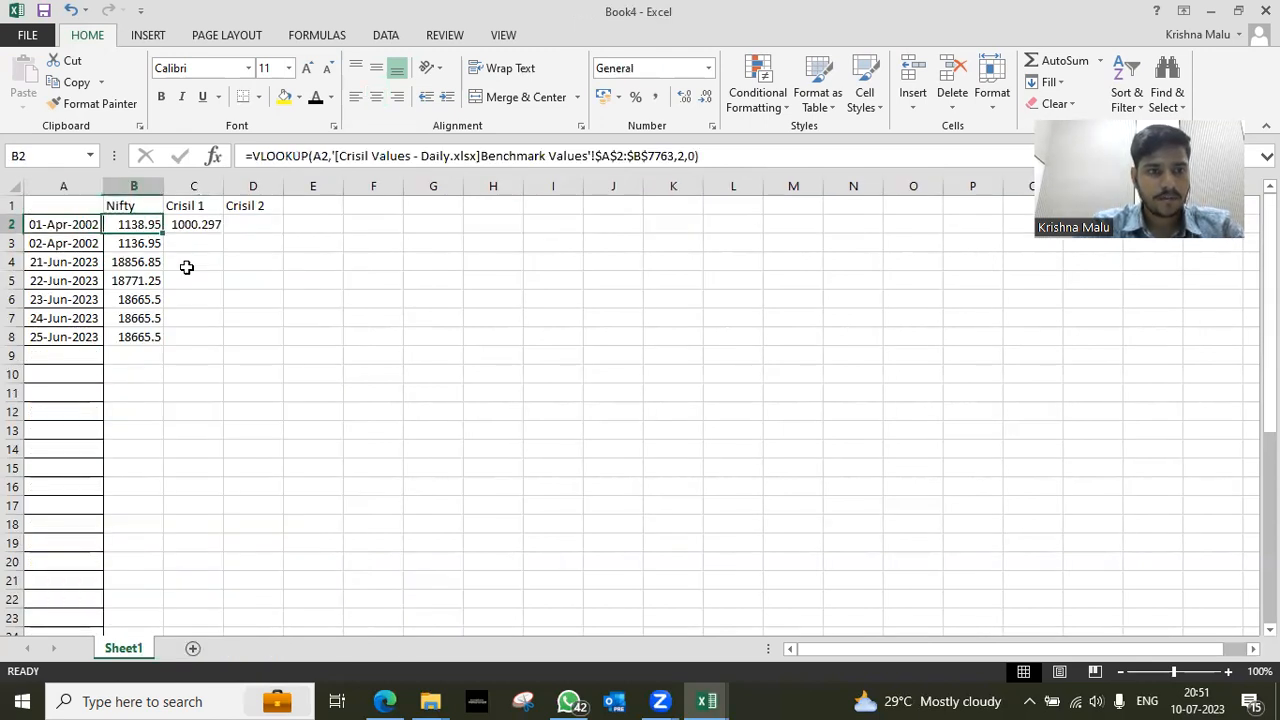
pyautogui.press('Right')
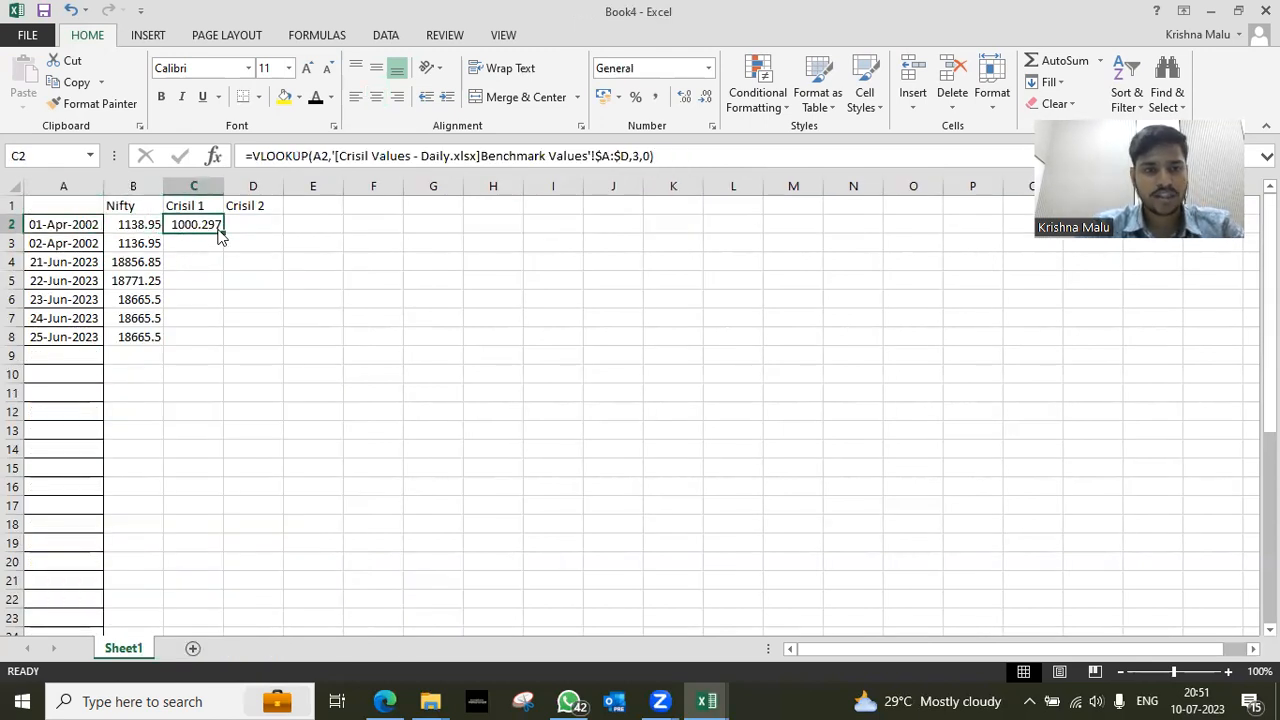
pyautogui.hotkey('alt', 'Tab')
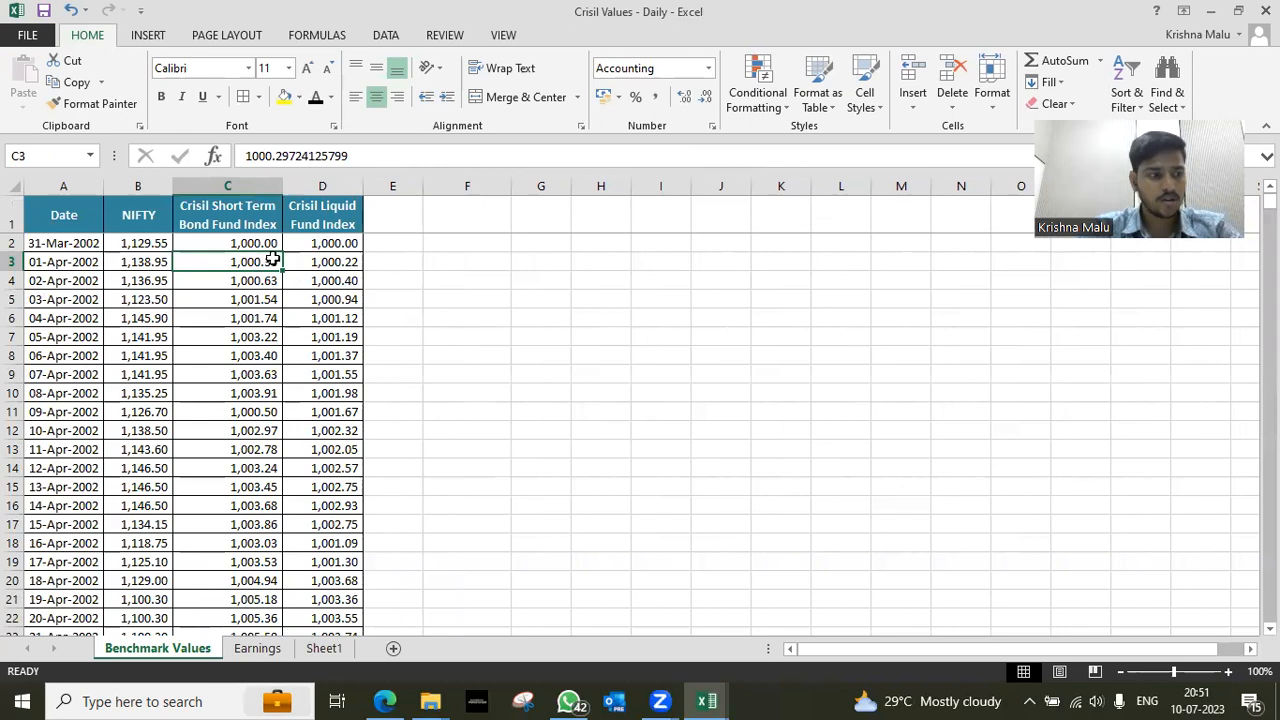
pyautogui.click(684, 97)
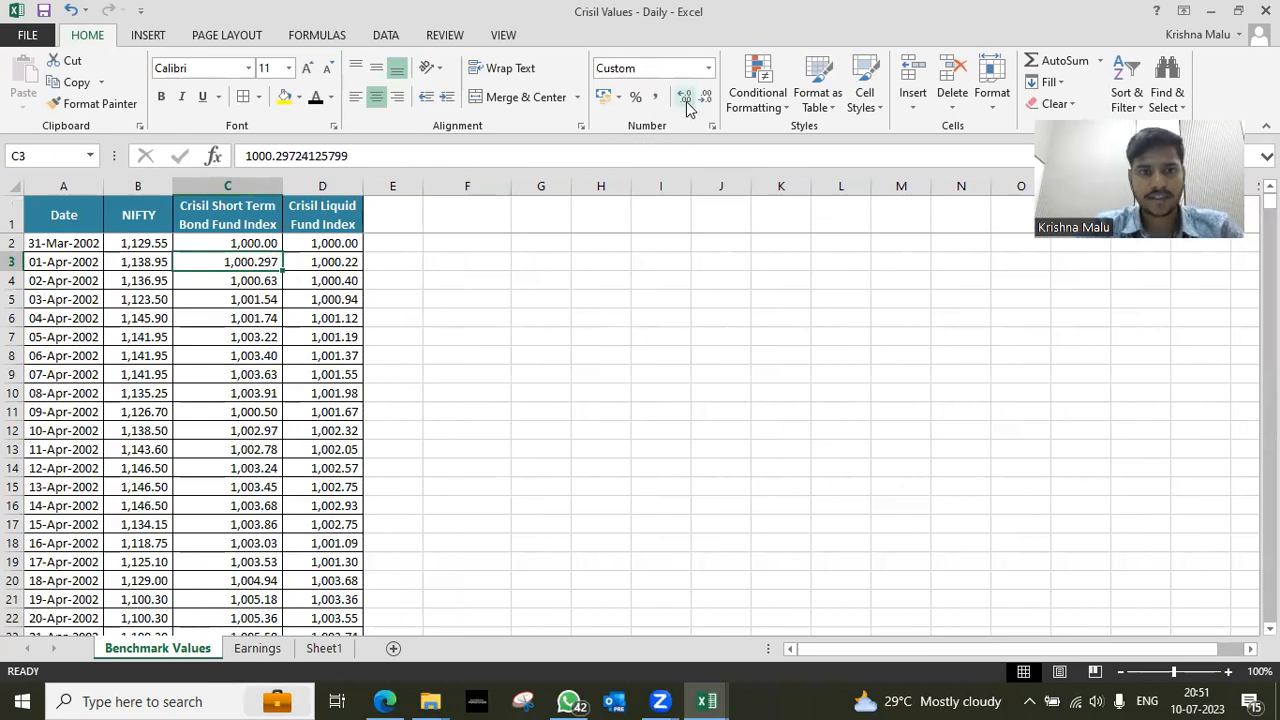